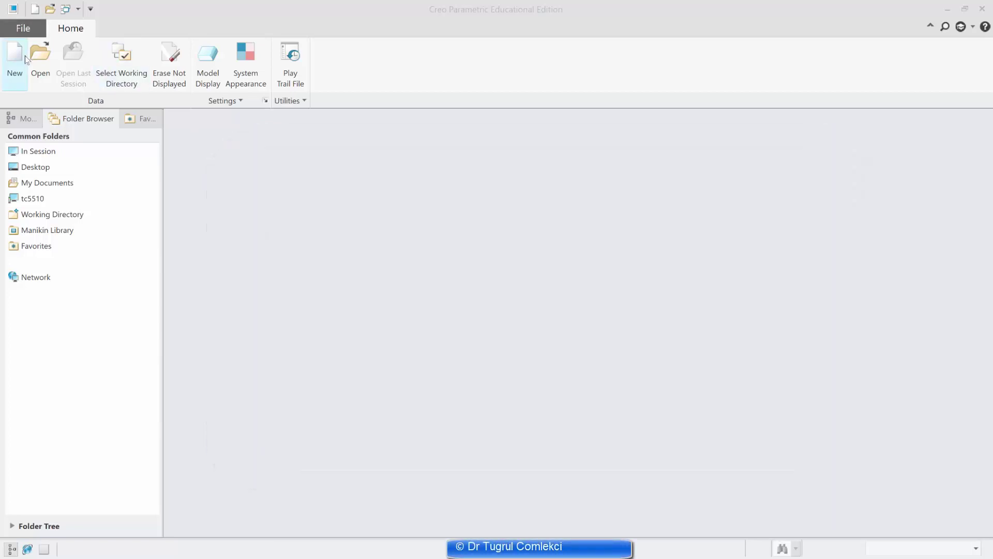
Create a new solid part named planestressmodel1 using the default template
left_click(25, 59)
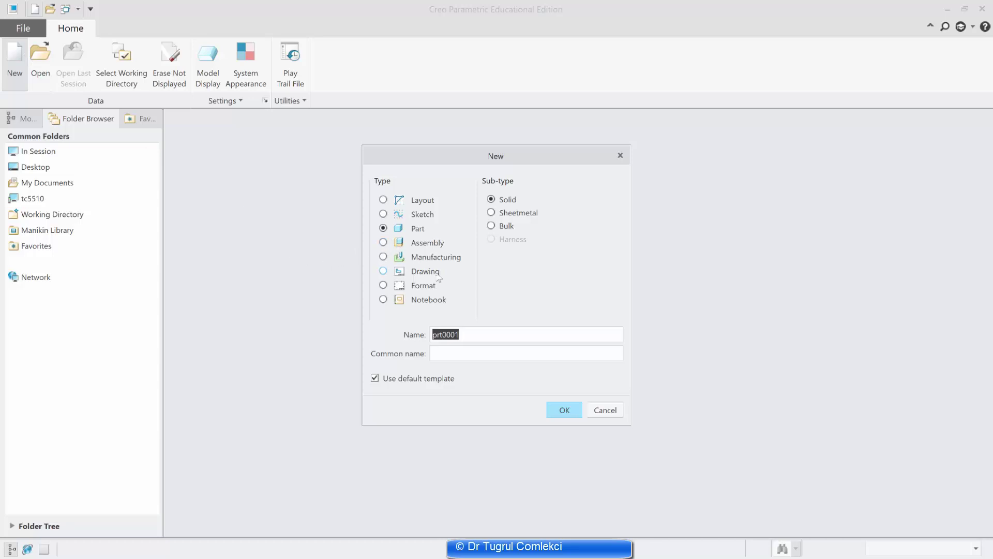
type("p")
type("lanestressmodel1")
left_click(570, 416)
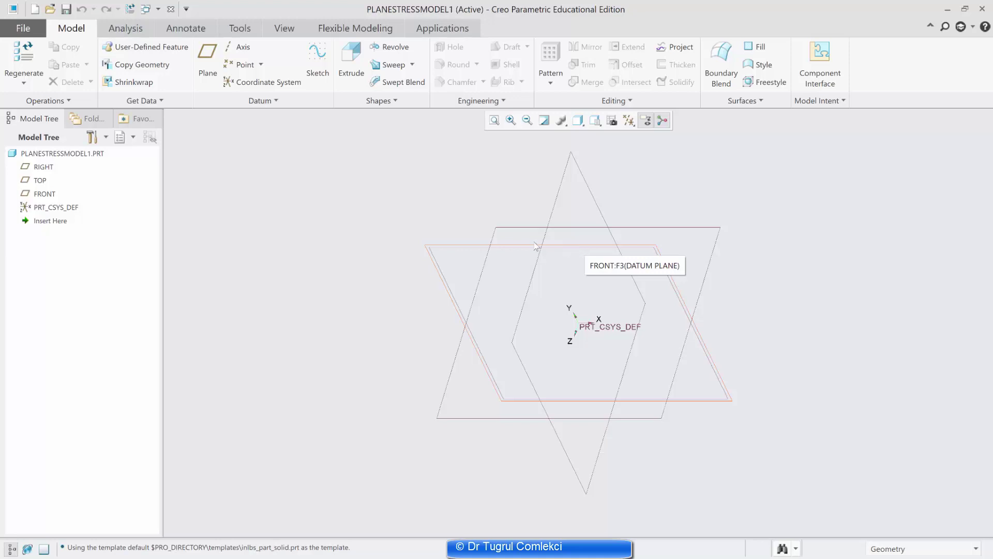
Set the model's unit system to millimeter Newton Second (mmNs), interpreting the existing dimensions
left_click(23, 30)
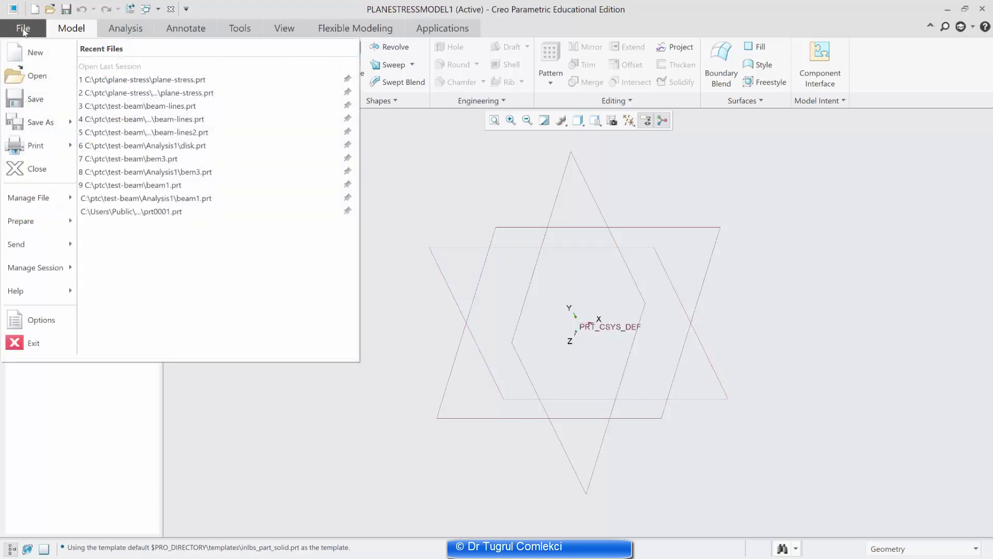
mouse_move(61, 223)
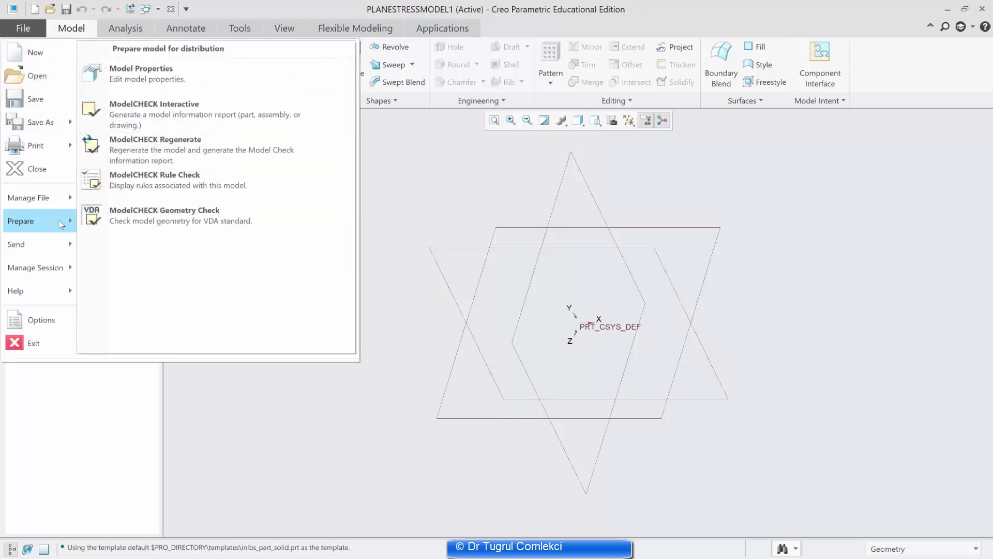
left_click(124, 80)
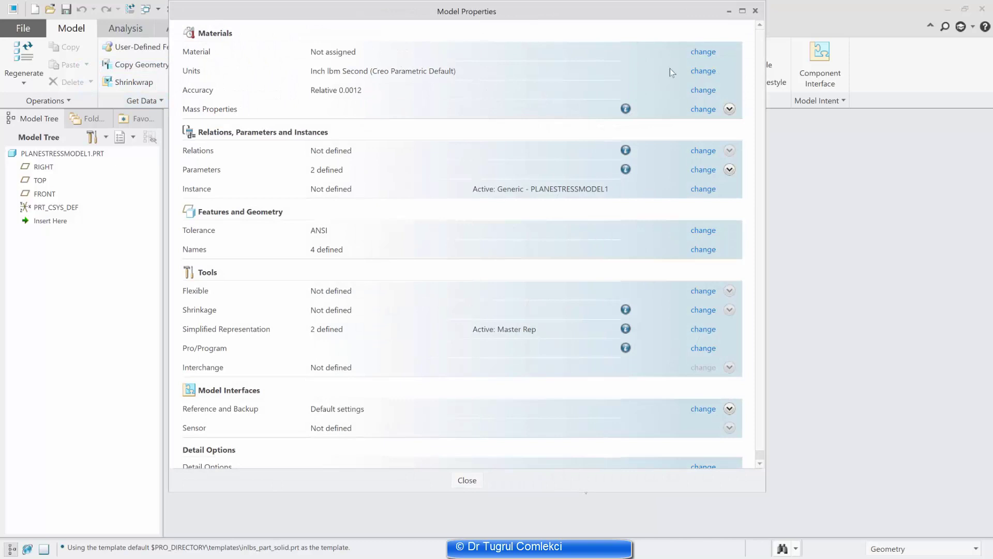
left_click(702, 71)
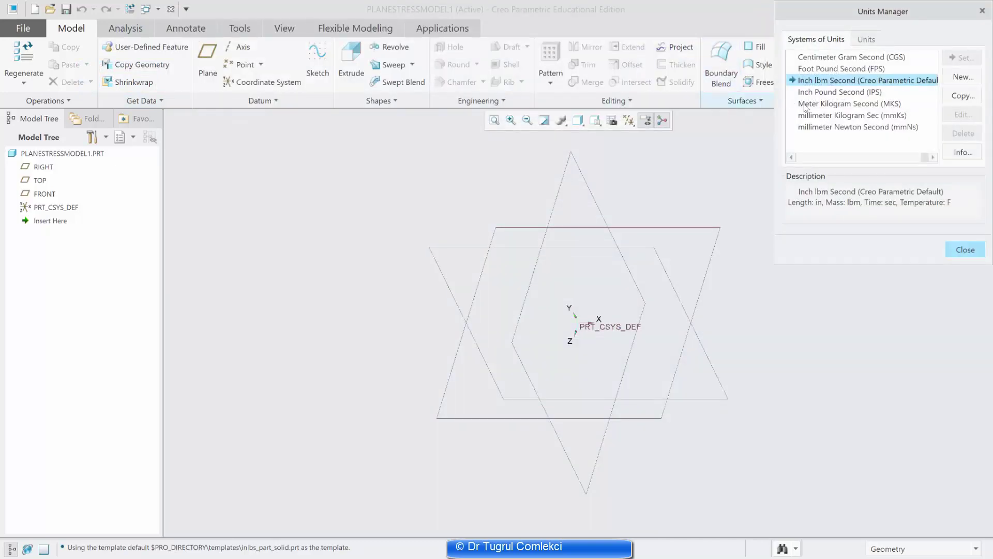
left_click(853, 127)
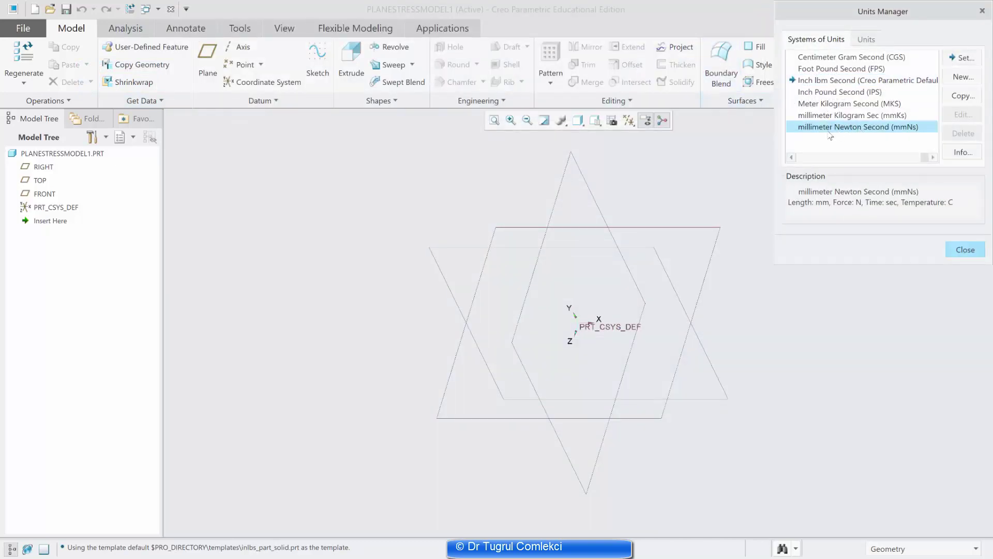
left_click(957, 60)
left_click(855, 364)
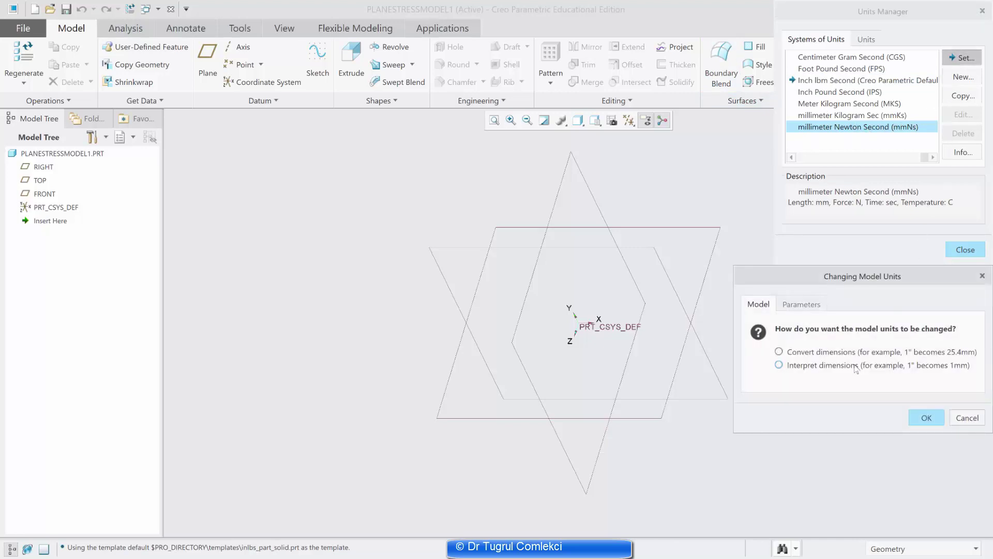
left_click(926, 417)
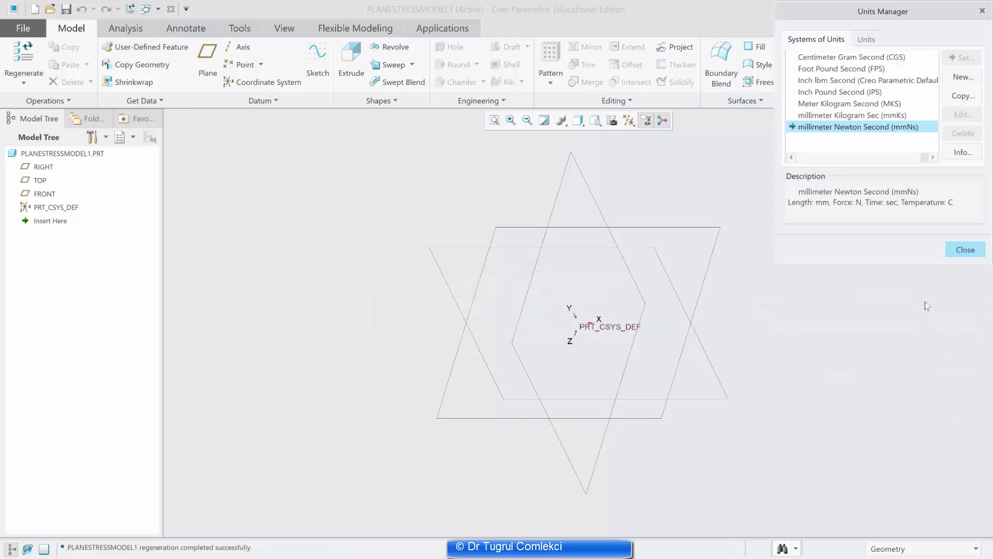
left_click(952, 251)
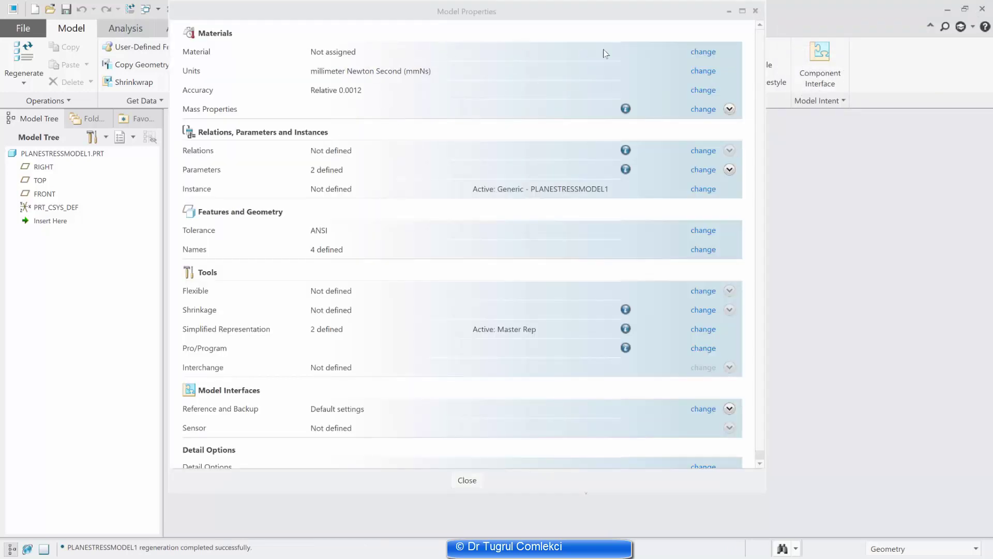
Assign Steel_low_carbon from the Granta Design ferrous metals library to the part and close the model properties
left_click(703, 52)
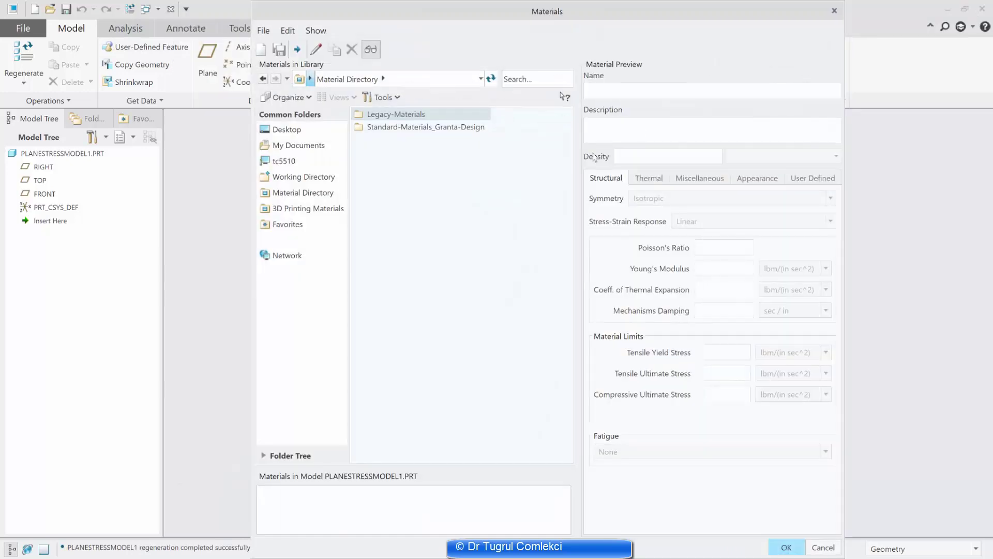
double_click(424, 128)
double_click(385, 152)
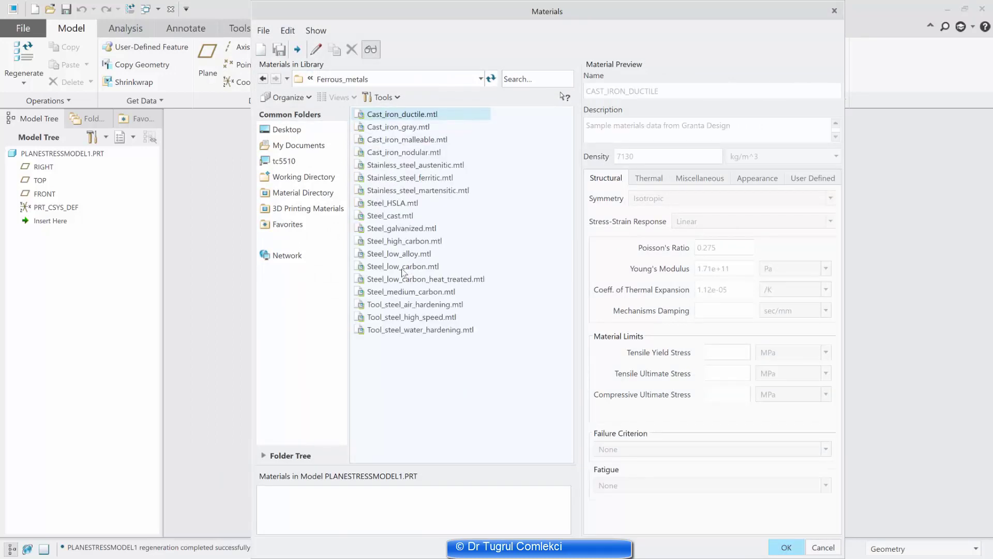
double_click(404, 270)
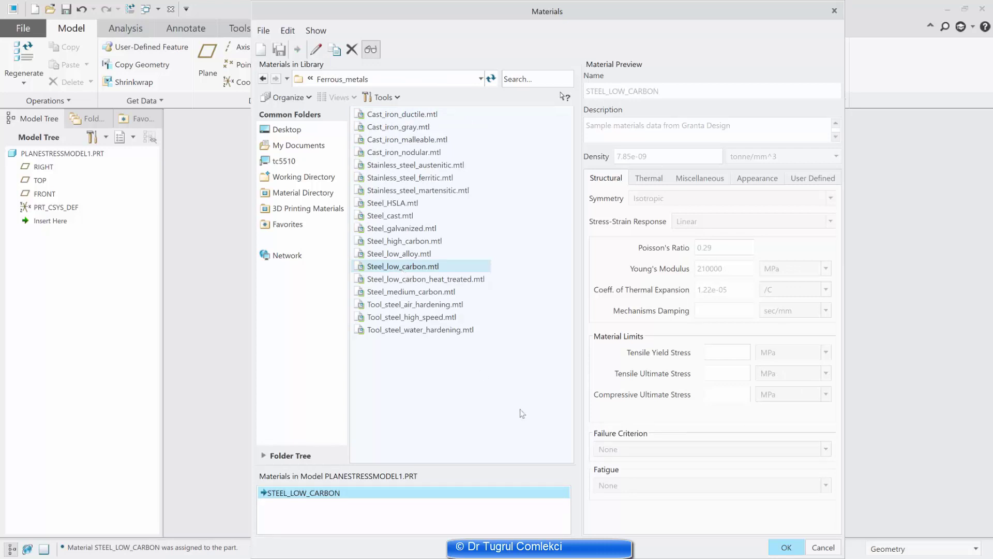
left_click(786, 548)
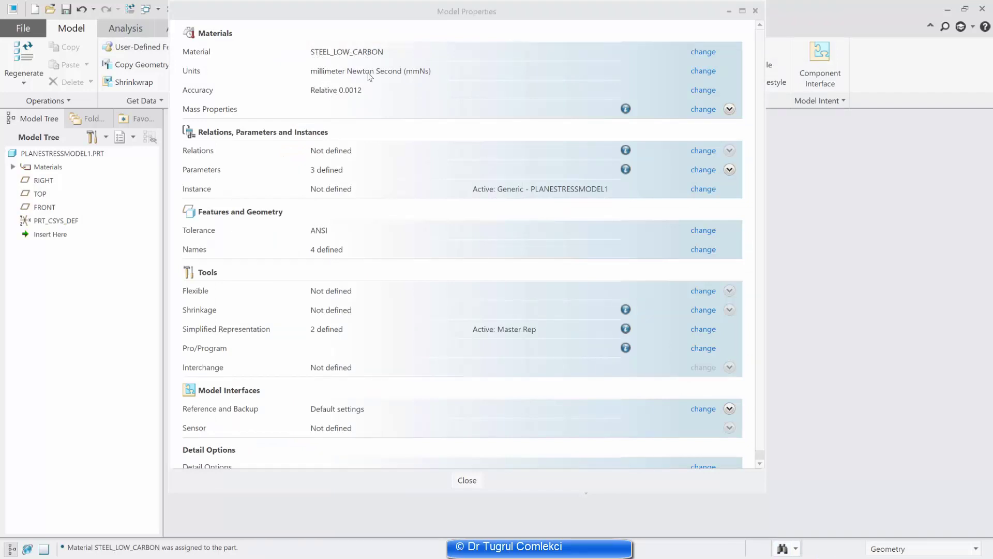
left_click(466, 480)
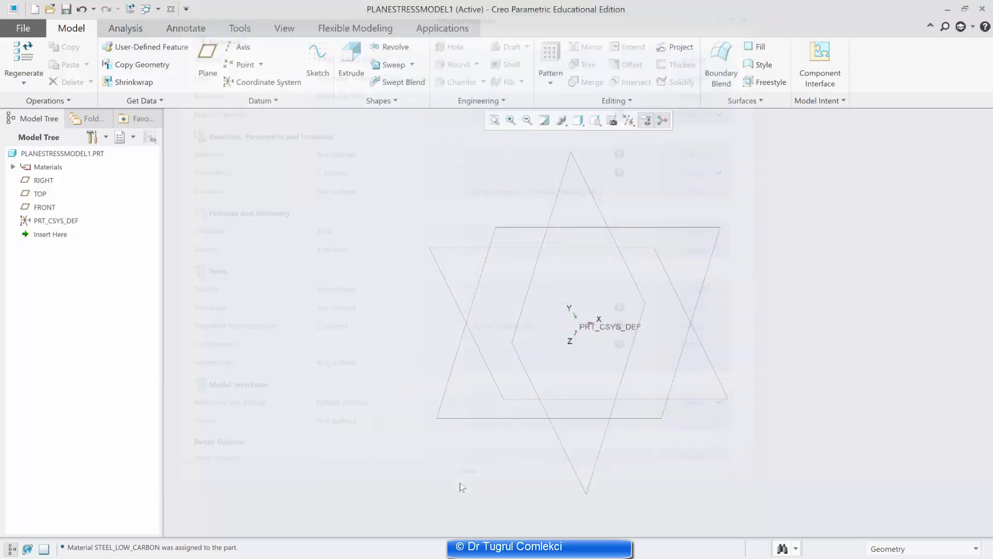
Start a sketch on the FRONT plane and draw a rectangle about 139 by 291 mm with one side on the vertical reference
left_click(601, 248)
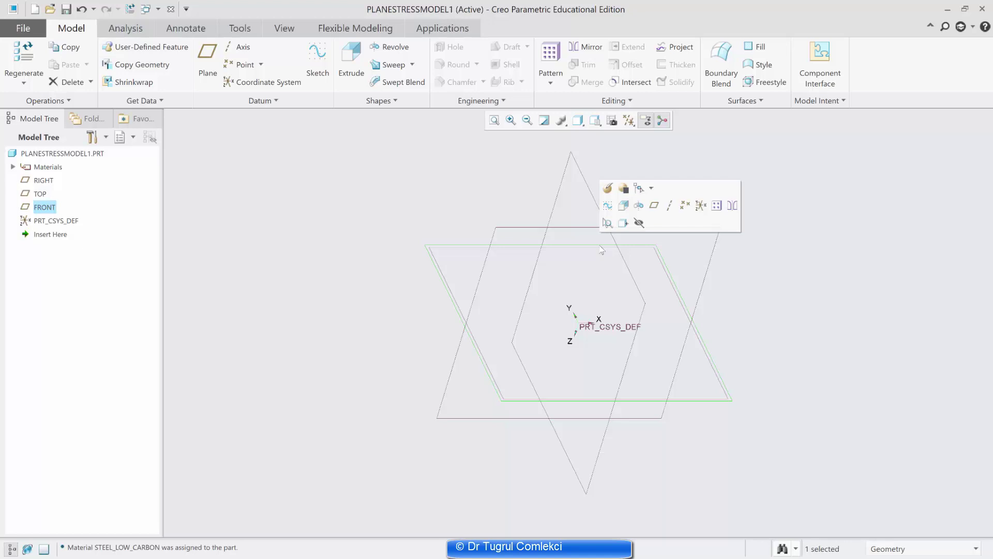
left_click(317, 57)
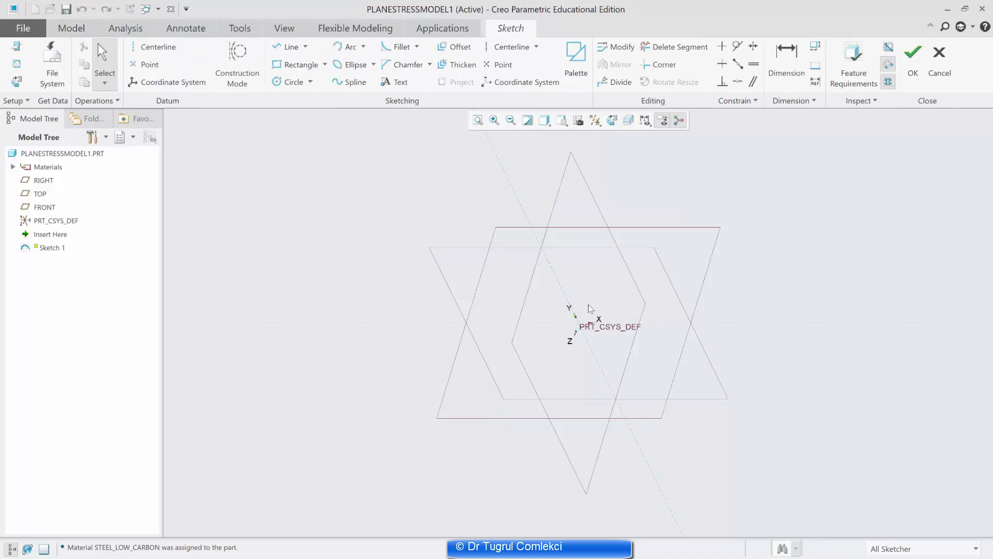
left_click(296, 69)
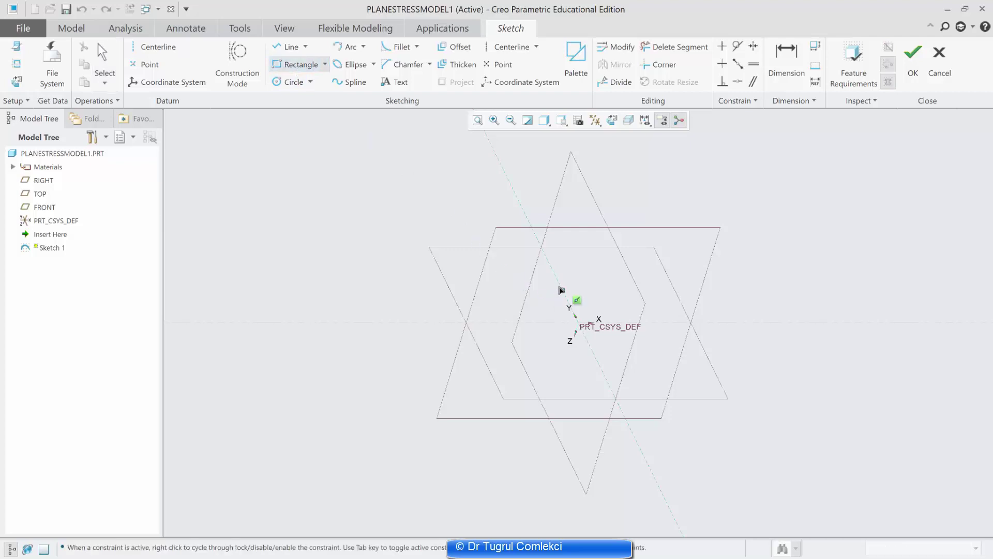
left_click(559, 285)
left_click(664, 371)
Set the rectangle's height to 200 mm and its width to 100 mm
left_click(786, 57)
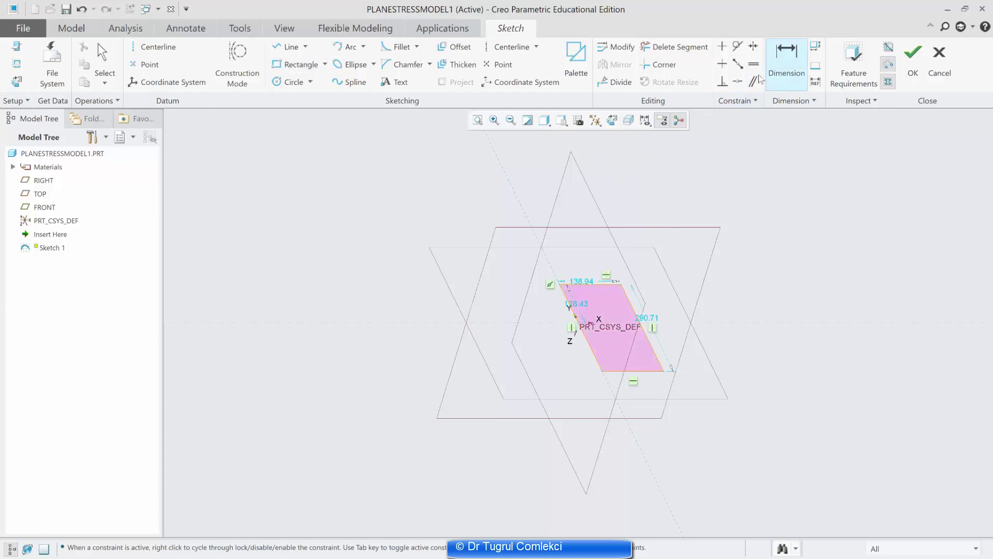
scroll(672, 316, "up", 3)
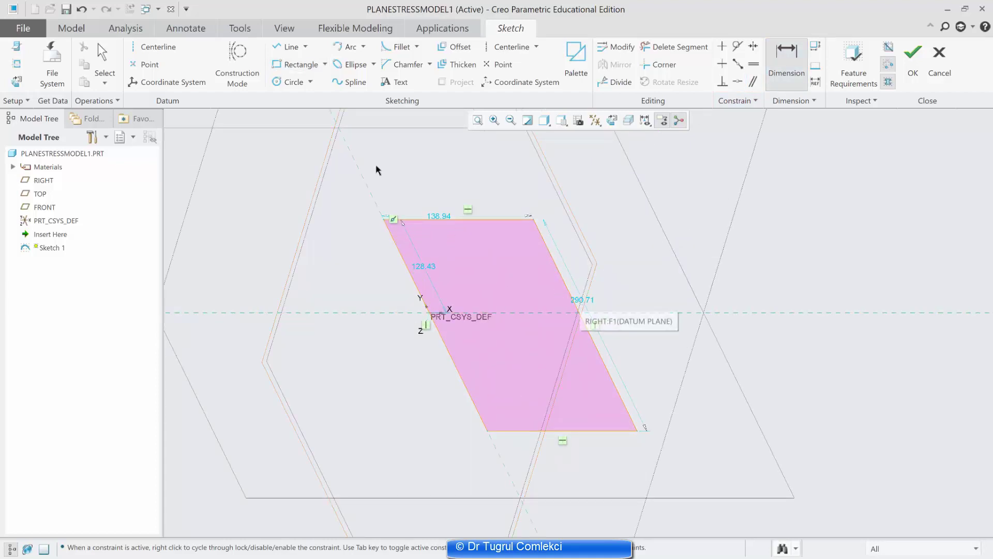
left_click(103, 61)
double_click(582, 304)
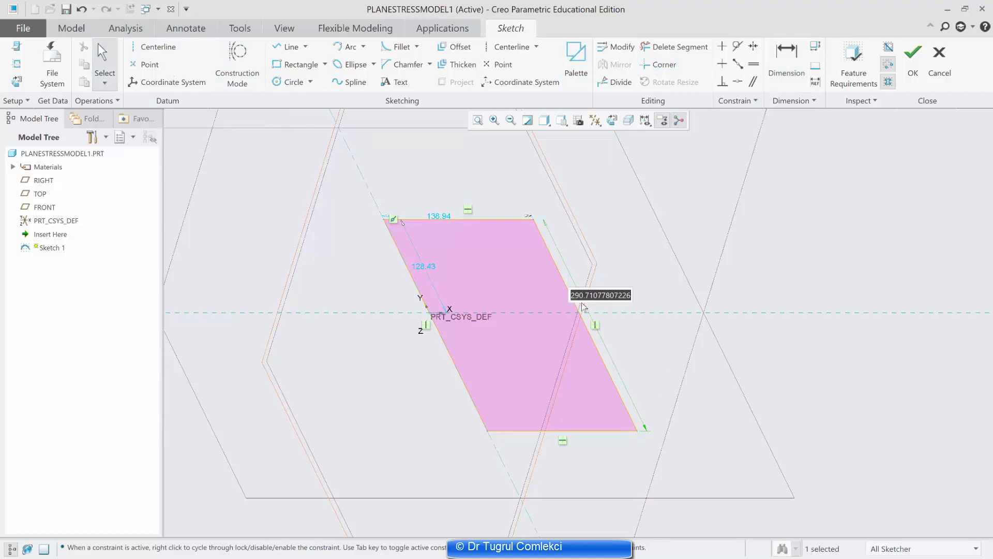
type("200")
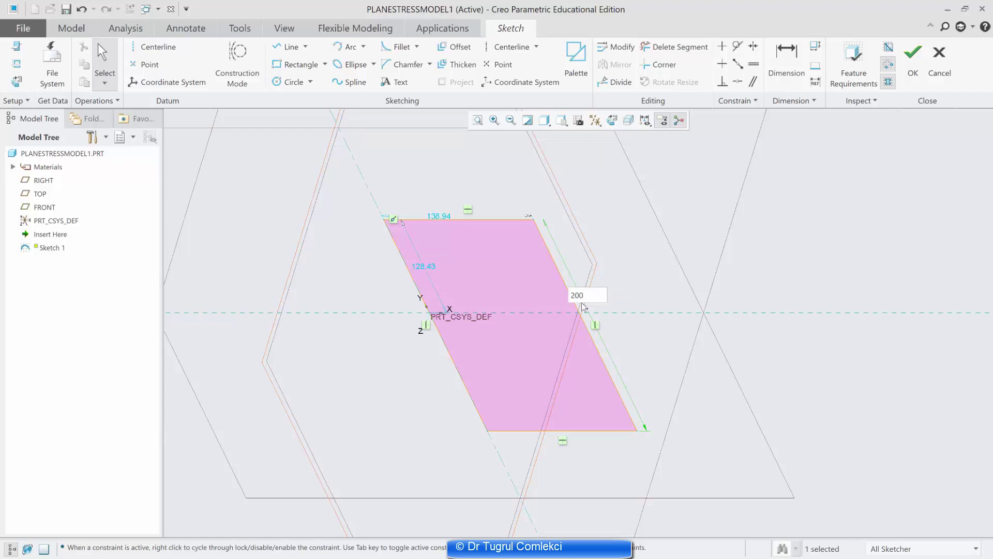
key("Return")
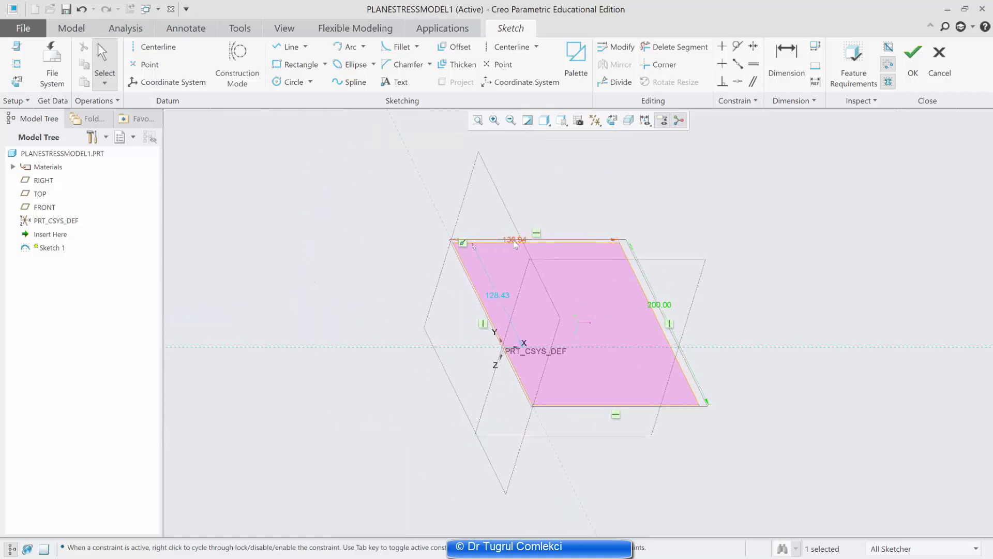
double_click(515, 243)
type("100")
key("Return")
Set the distance from the rectangle's upper edge to the horizontal reference to 100 mm
double_click(506, 297)
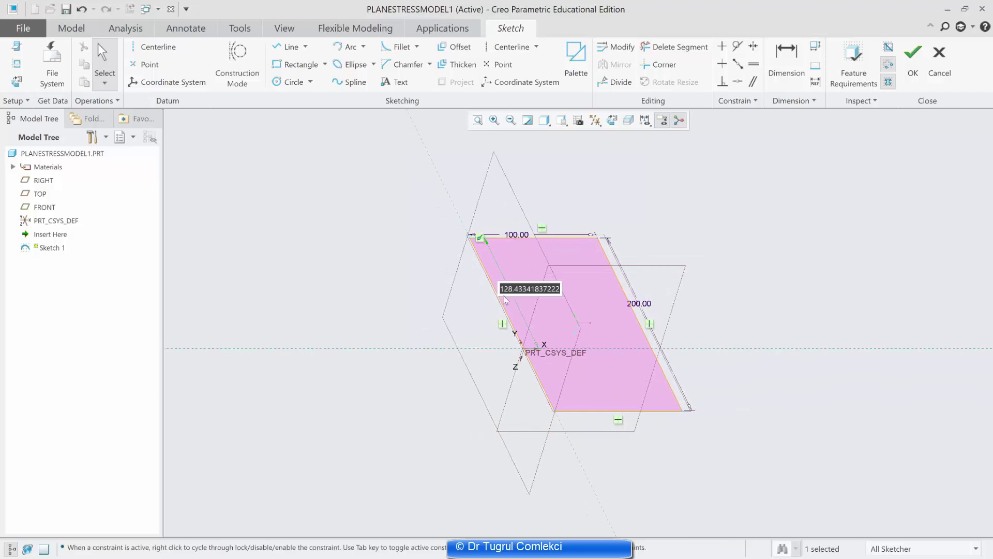
type("100")
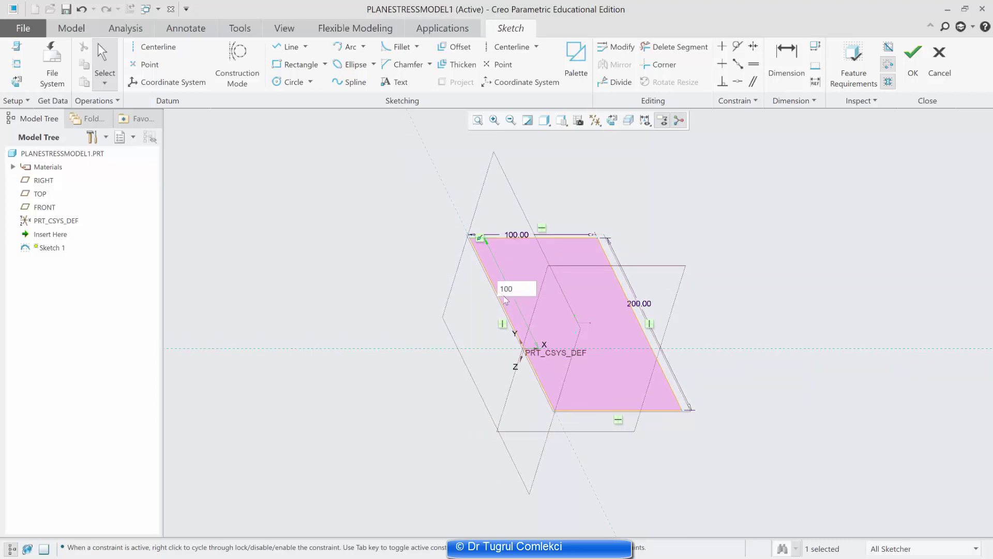
key("Return")
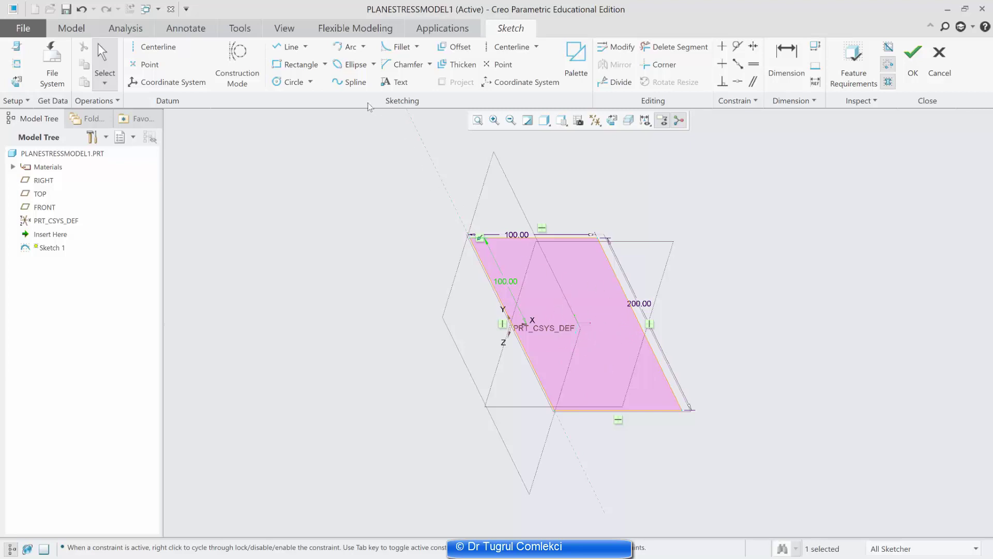
Draw a circle about 51 mm in diameter inside the rectangle, centred on the horizontal reference about 48 mm from the right edge
left_click(286, 83)
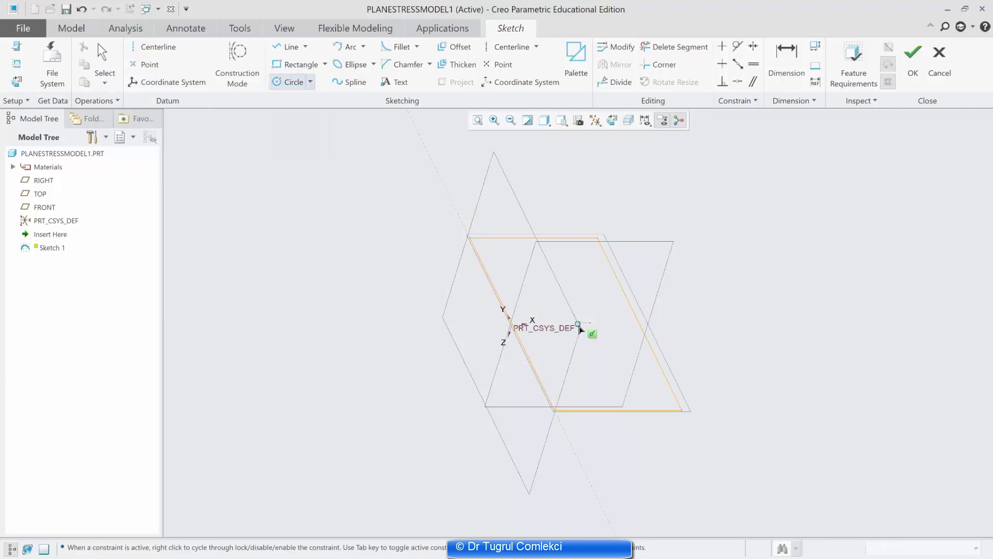
left_click(578, 324)
left_click(603, 346)
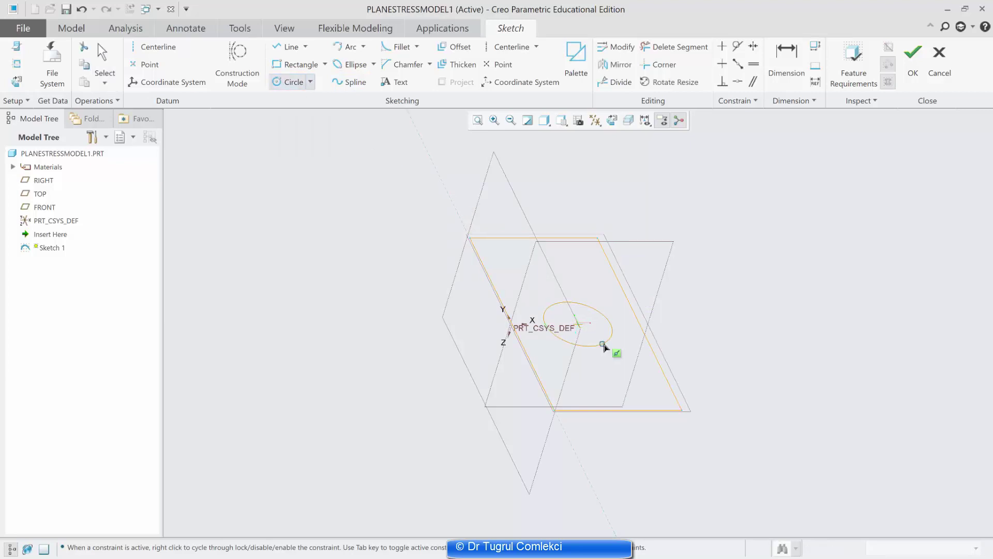
Set the circle's diameter to 20 mm and its centre's distance from the rectangle's right edge to 50 mm
left_click(787, 60)
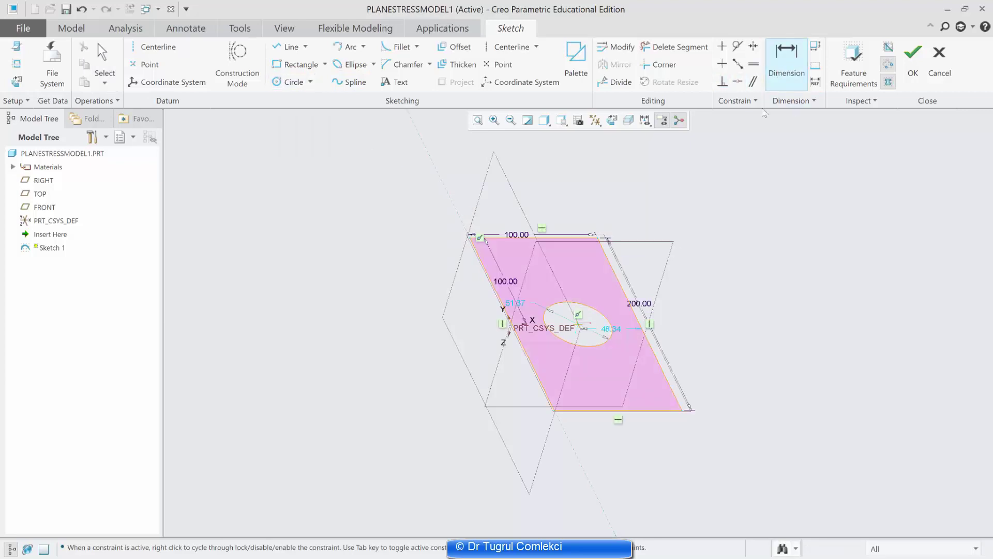
scroll(601, 328, "up", 5)
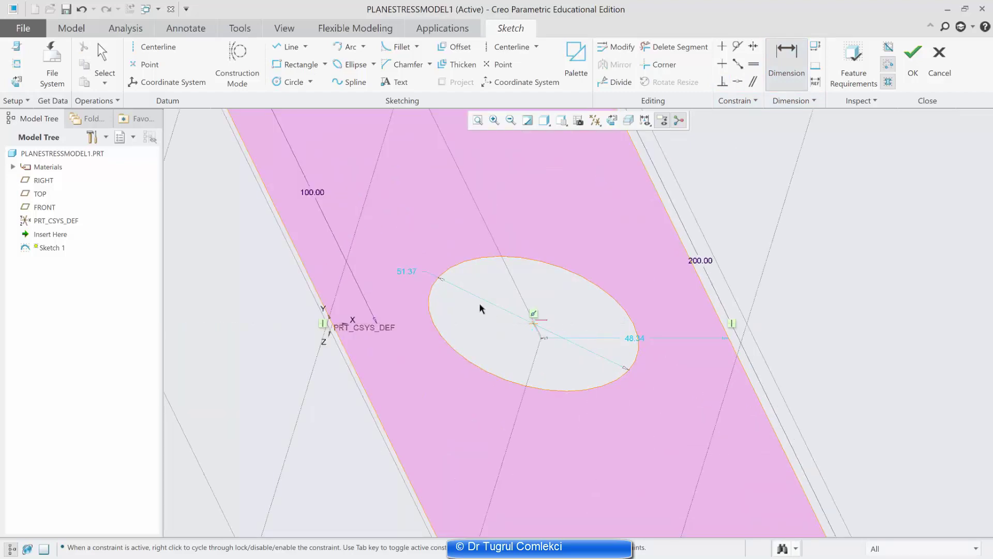
double_click(405, 271)
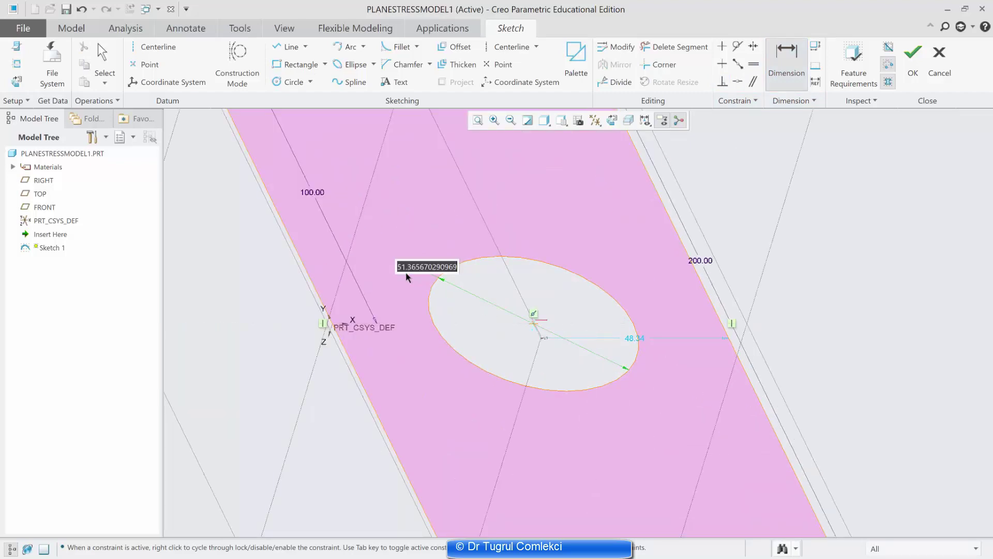
type("20")
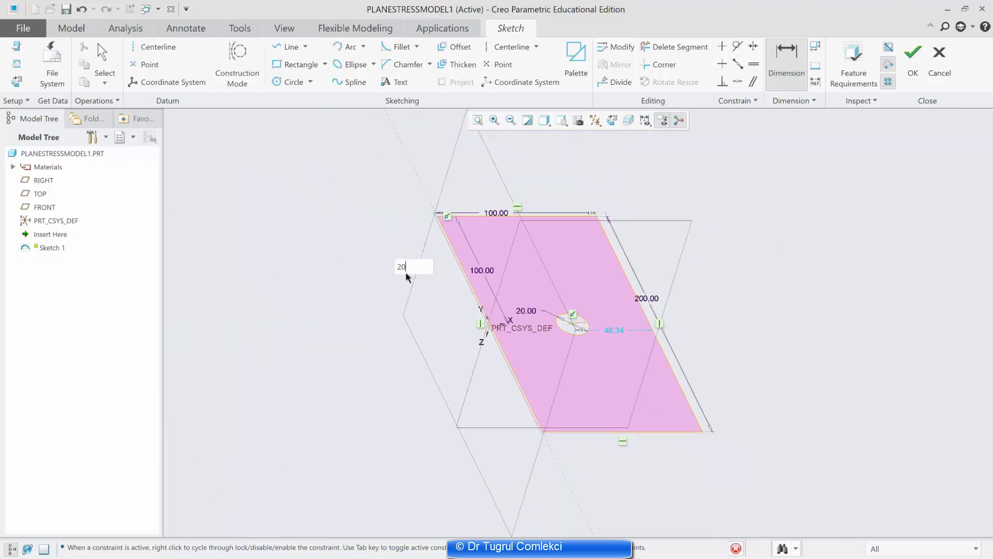
key("Return")
double_click(611, 329)
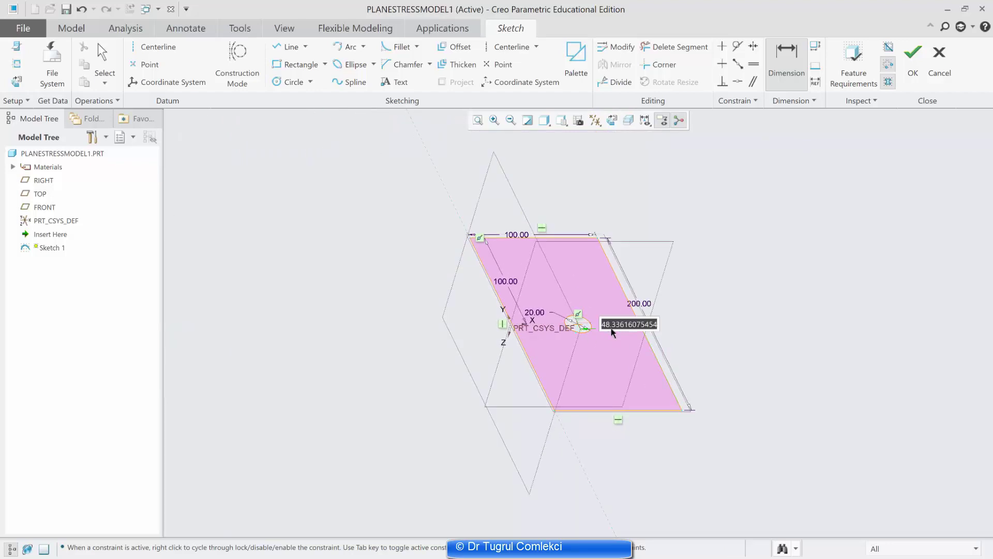
type("50")
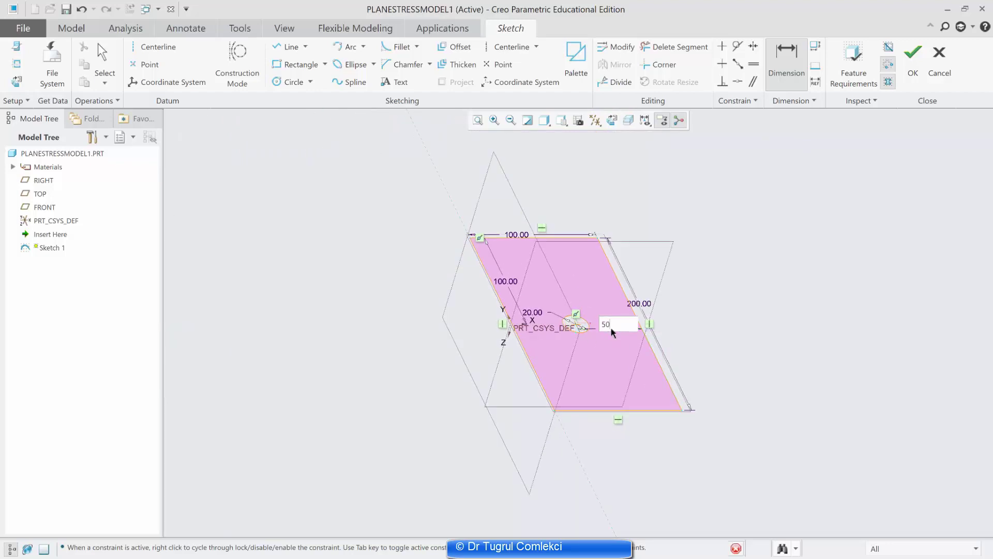
key("Return")
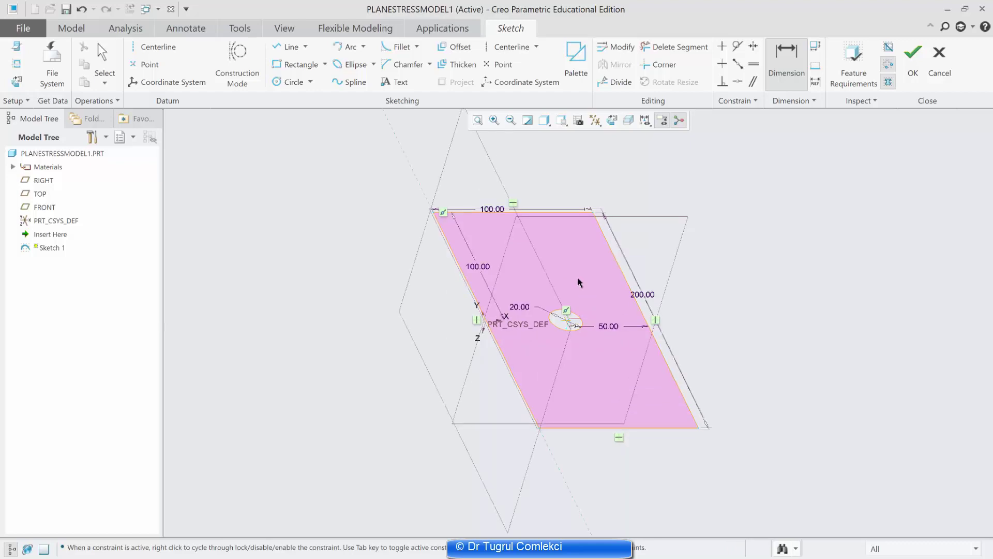
Finish the plate sketch and create a Fill surface from it
left_click(913, 57)
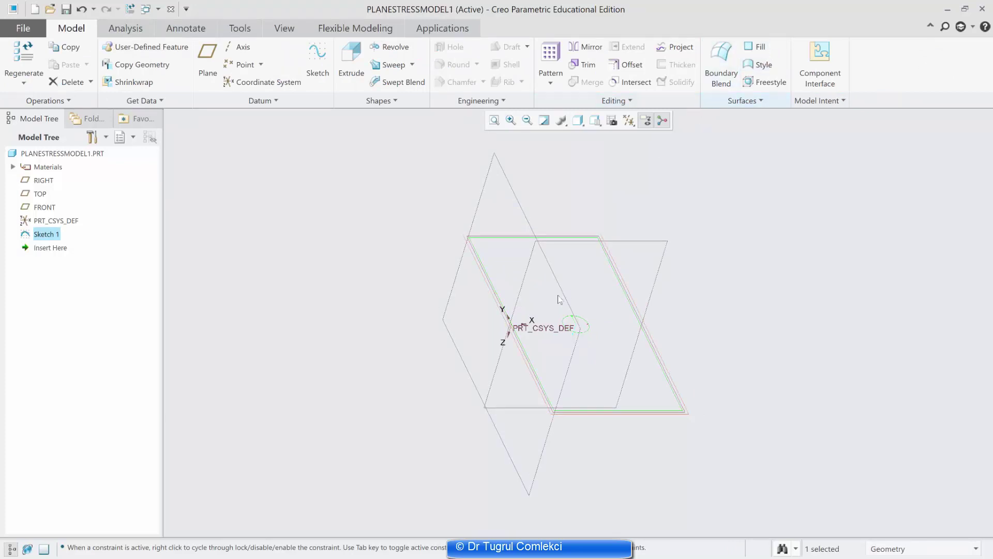
left_click(568, 240)
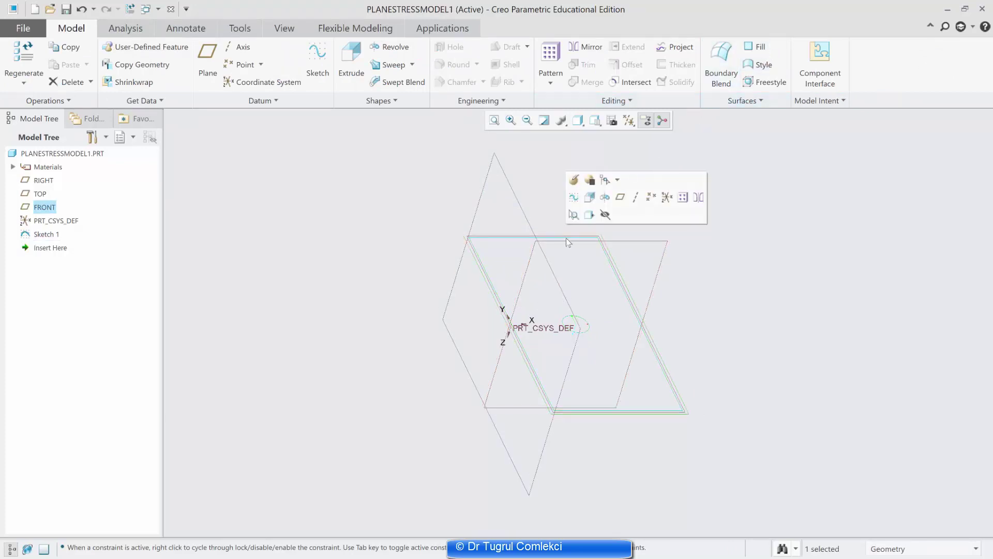
left_click(53, 236)
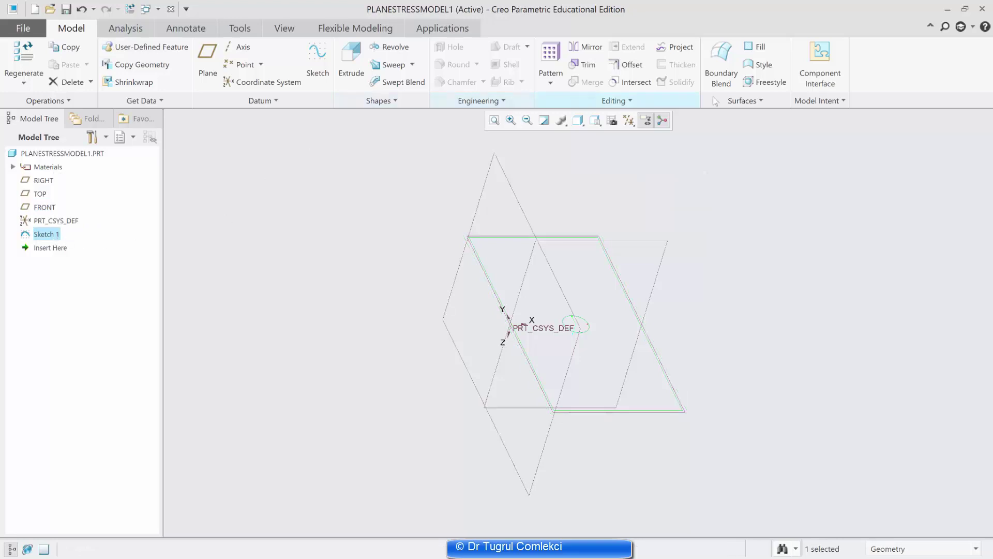
left_click(758, 51)
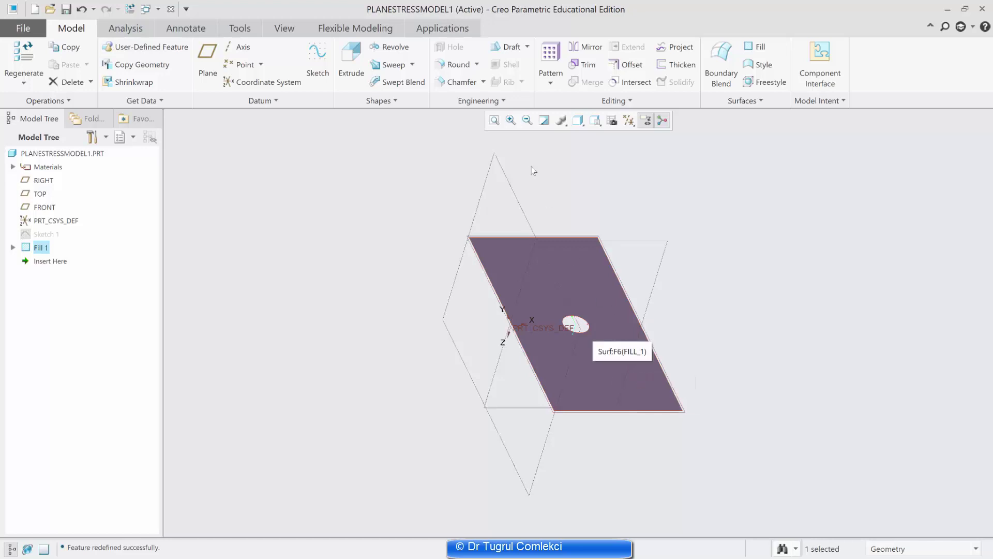
Open the model in Creo Simulate and set its model type to 2D Plane Stress (Thin Plate)
left_click(442, 28)
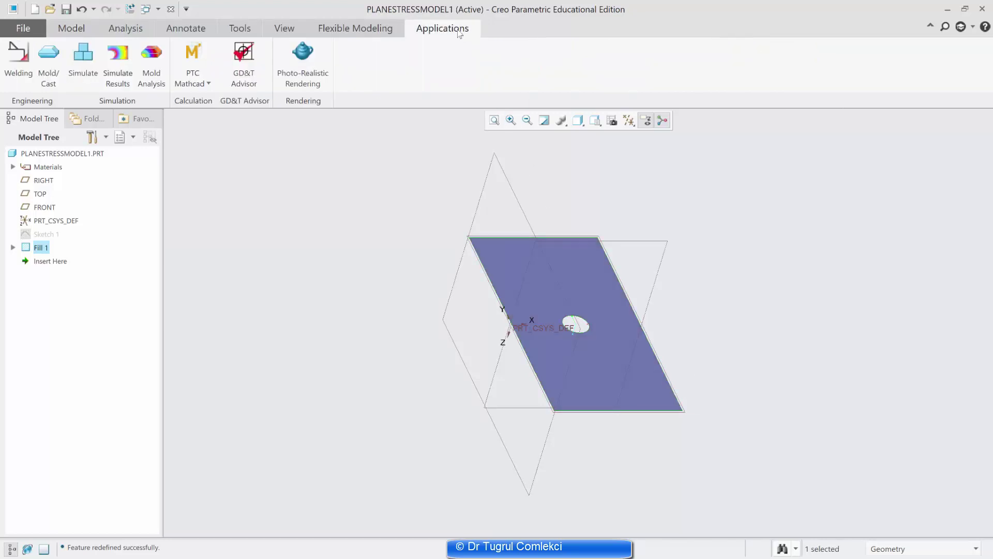
left_click(83, 61)
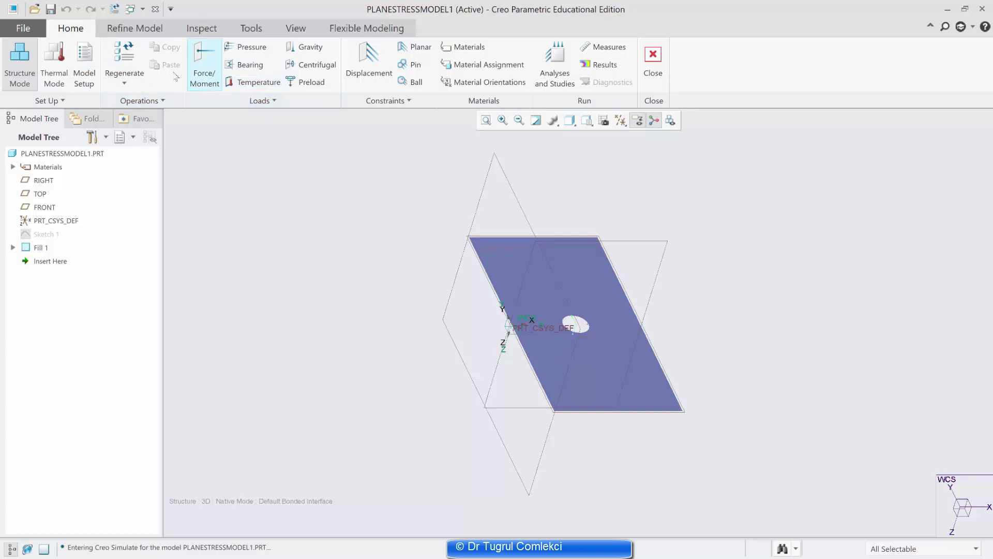
left_click(96, 69)
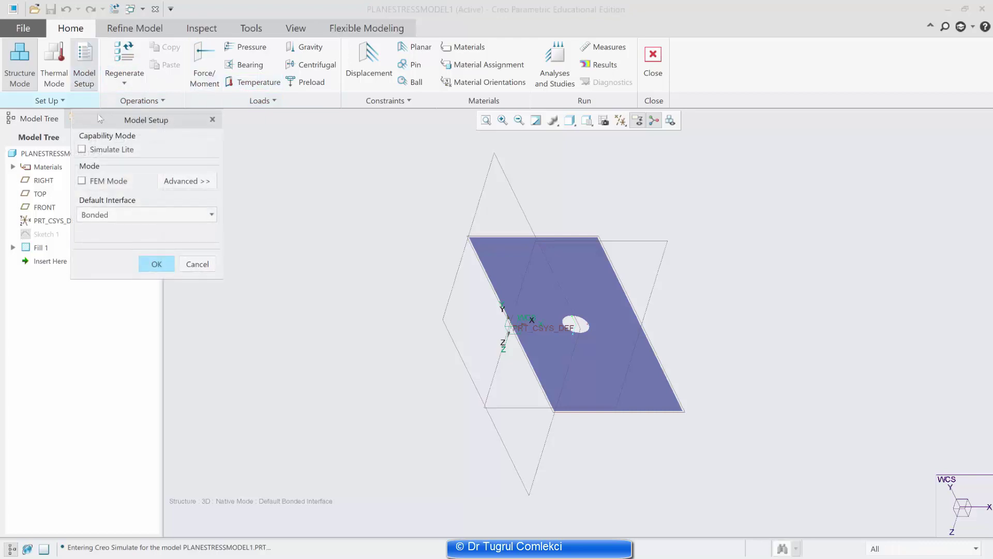
left_click(186, 181)
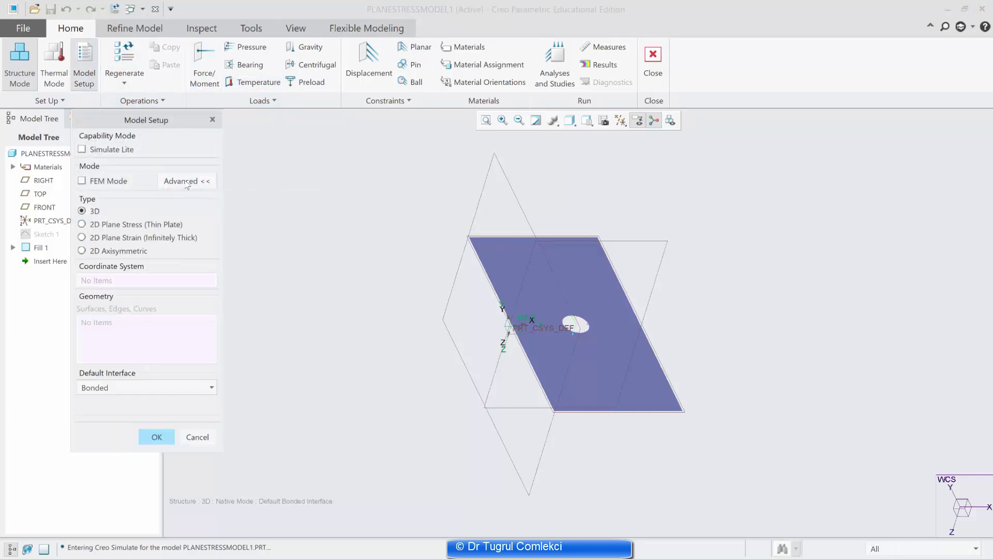
left_click(108, 228)
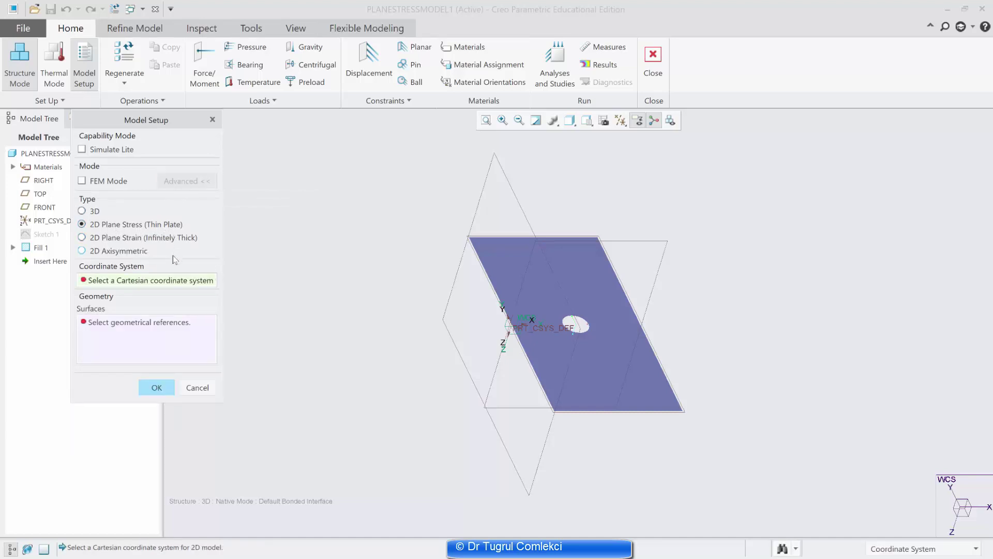
Assign coordinate system PRT_CSYS_DEF and the plate surface to the plane stress setup, accepting the deletion of existing simulation entities
left_click(544, 333)
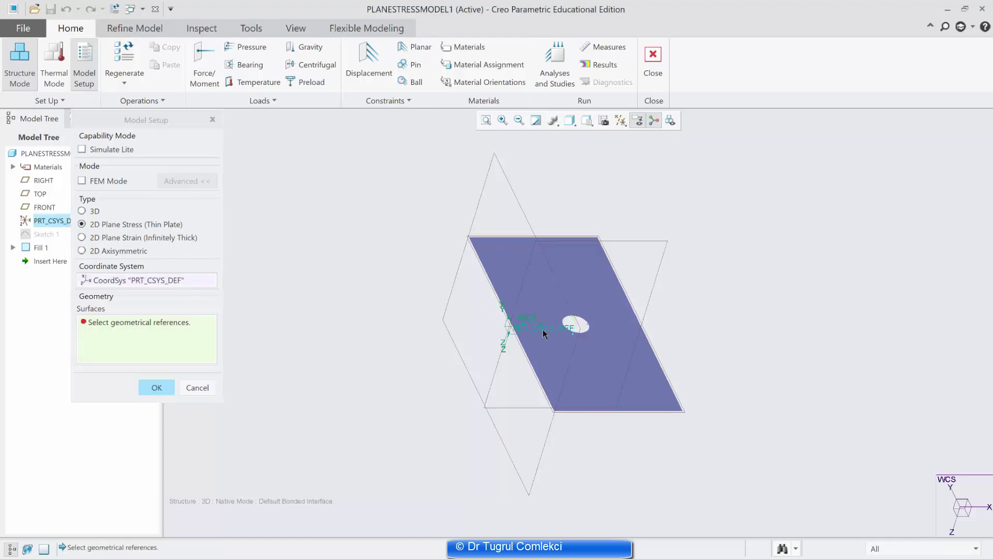
left_click(164, 332)
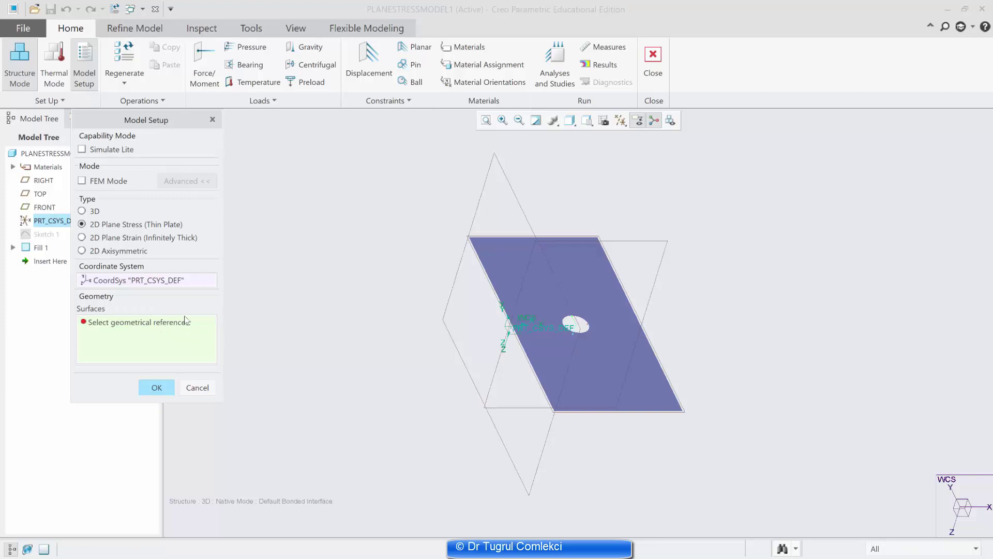
left_click(554, 278)
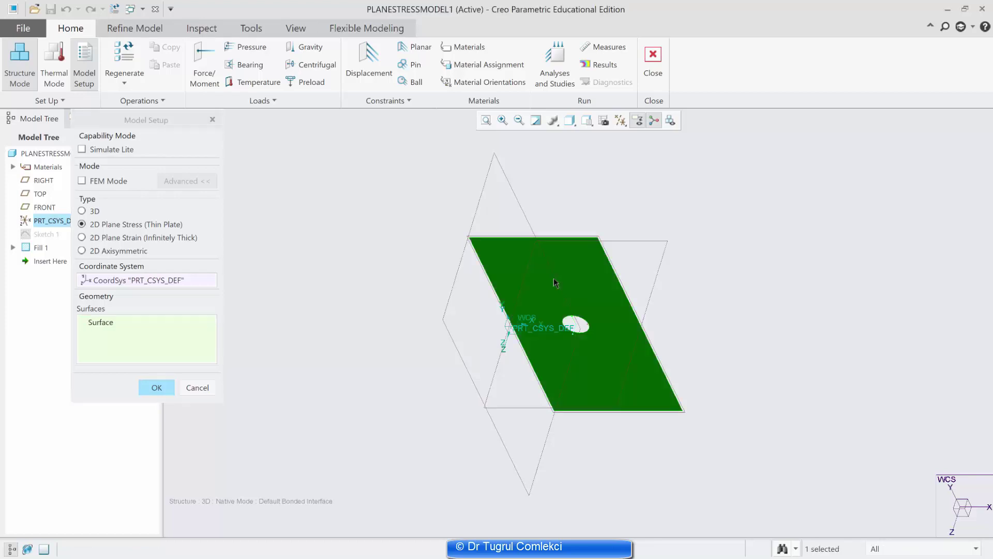
left_click(164, 389)
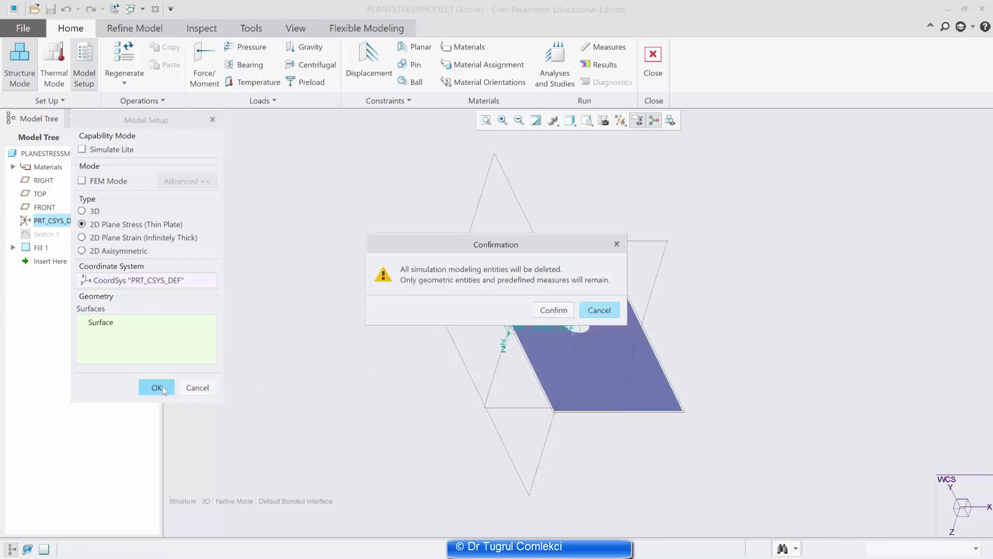
left_click(554, 311)
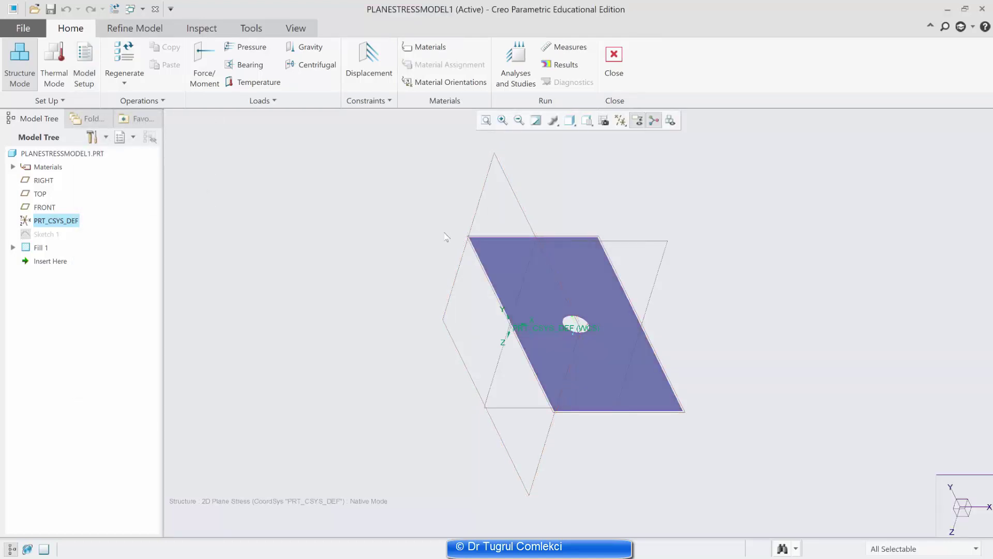
Define a simple shell idealization on the plate surface with a thickness of 1 mm
left_click(152, 29)
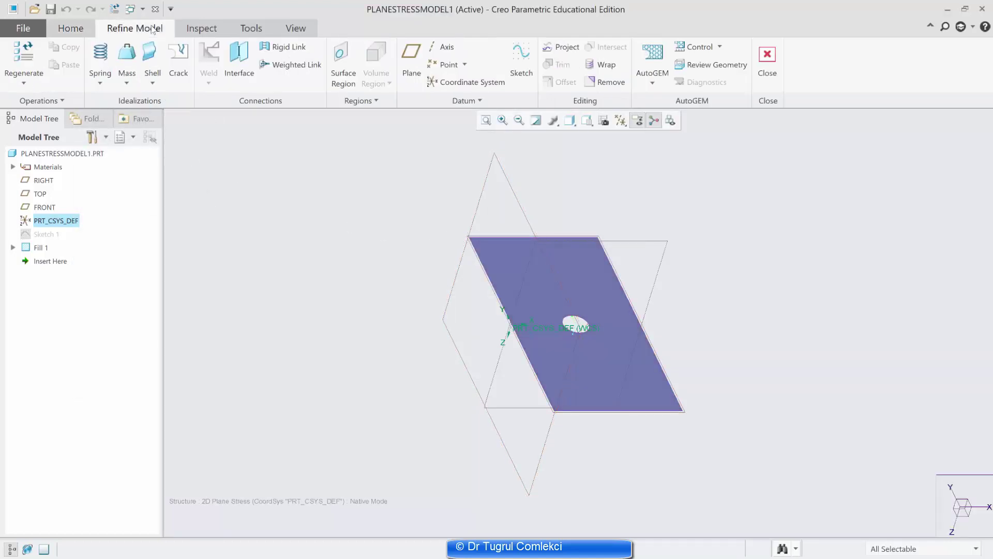
left_click(161, 83)
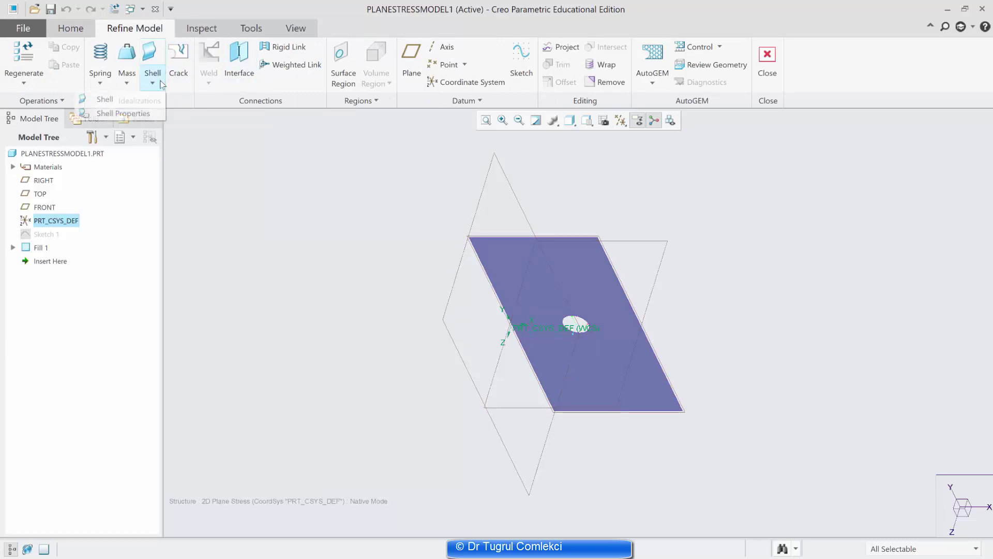
left_click(129, 103)
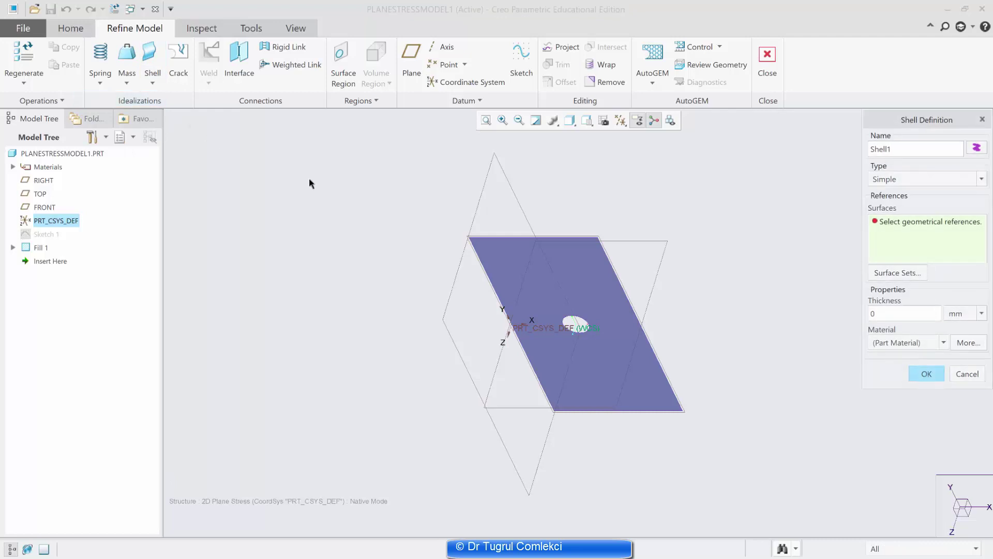
left_click(573, 269)
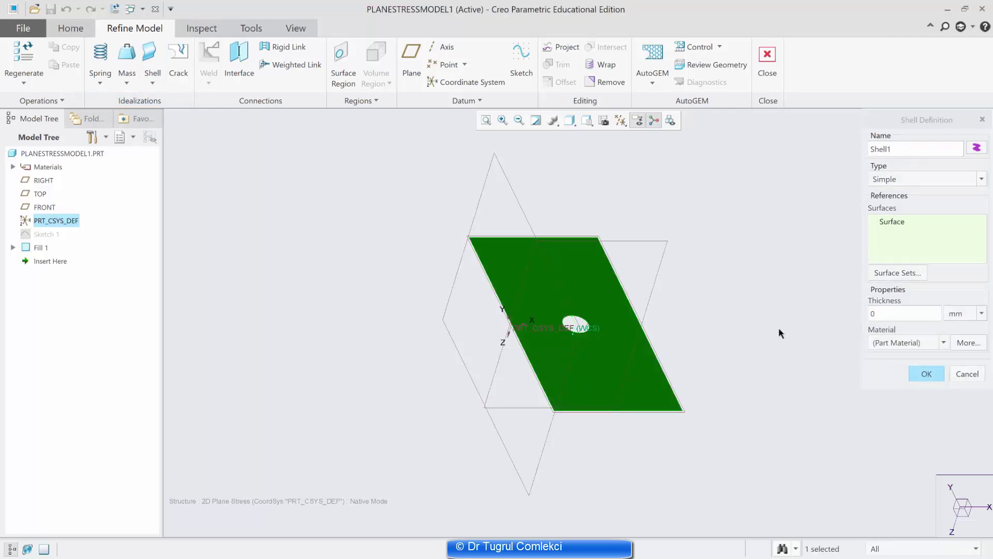
left_click(880, 314)
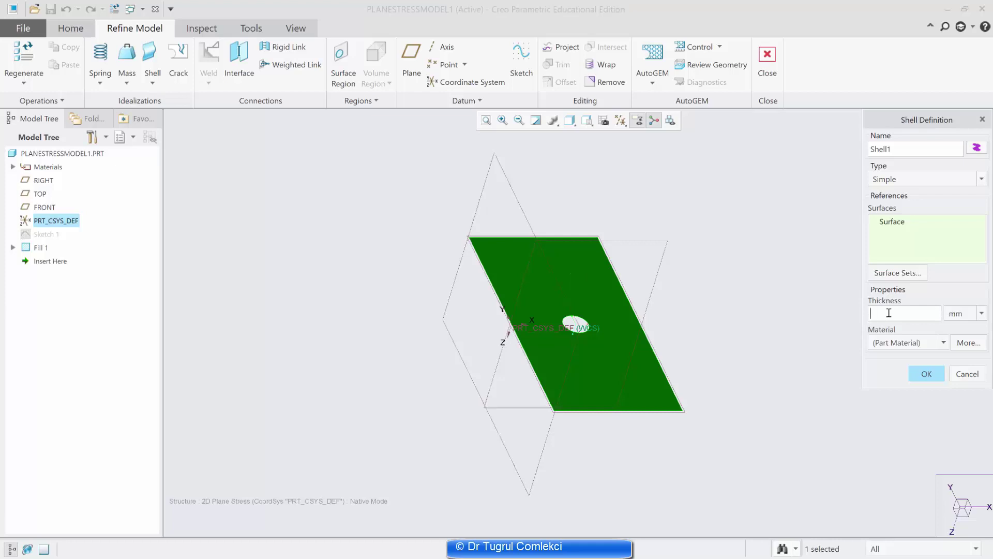
type("1")
left_click(937, 346)
left_click(927, 368)
left_click(927, 374)
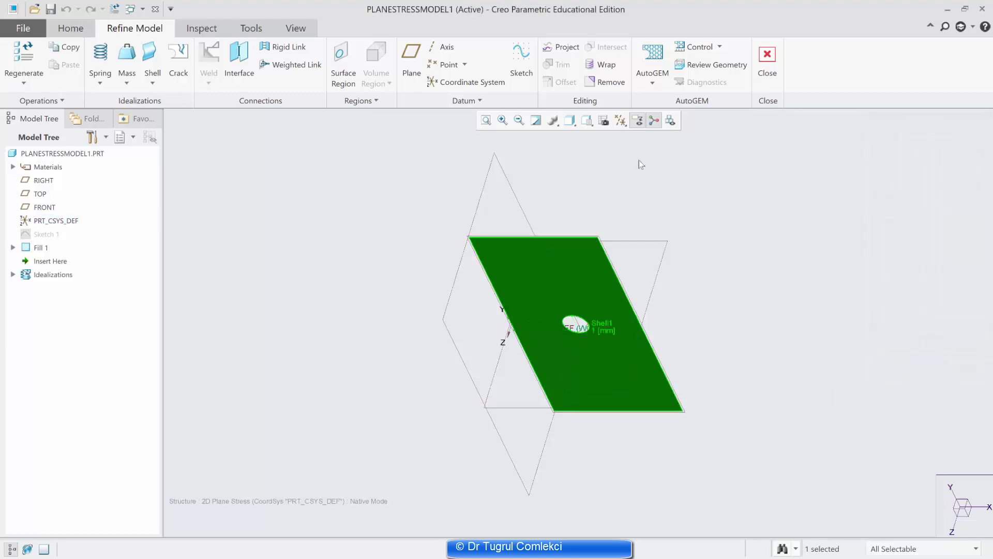
Add a displacement constraint on the plate's lower edge with X translation free and Y translation fixed
left_click(67, 30)
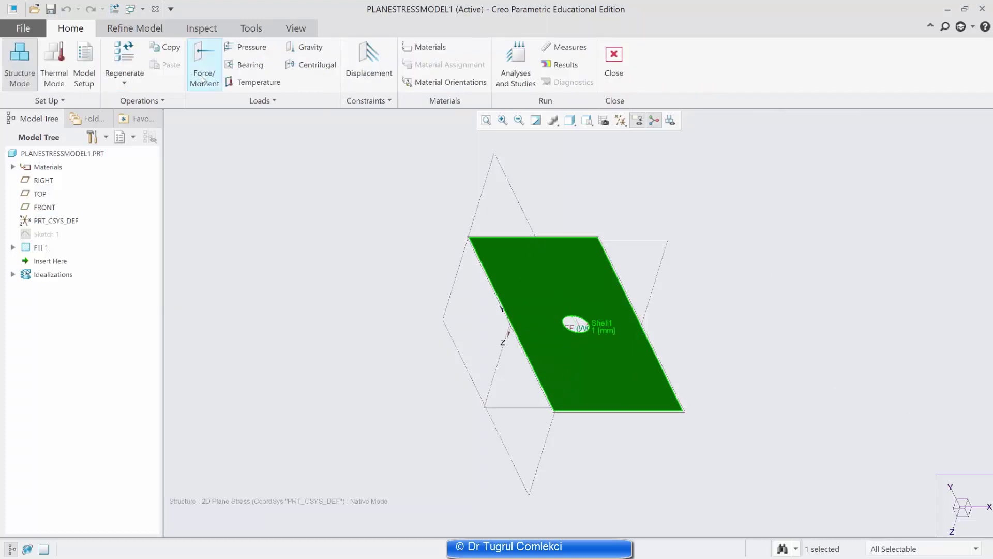
left_click(370, 64)
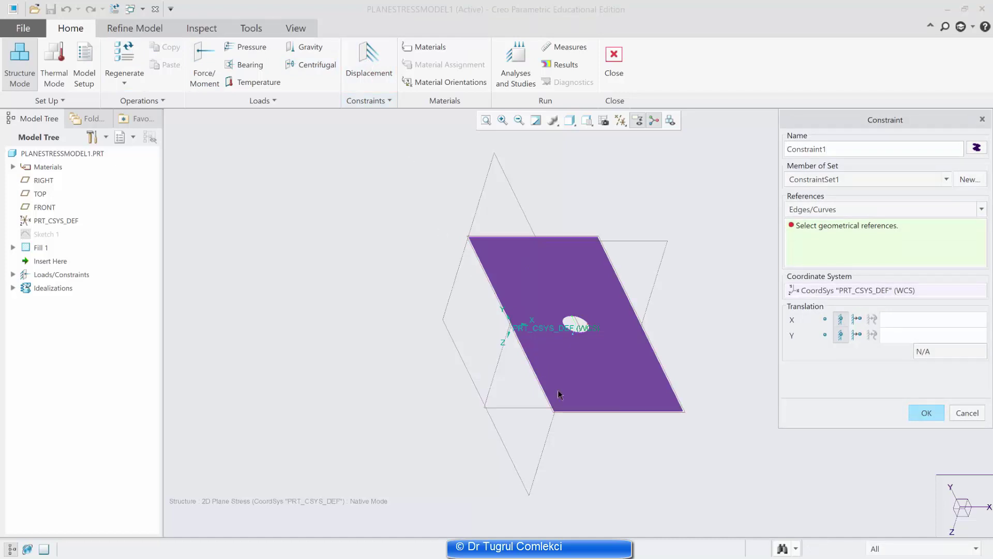
left_click(647, 411)
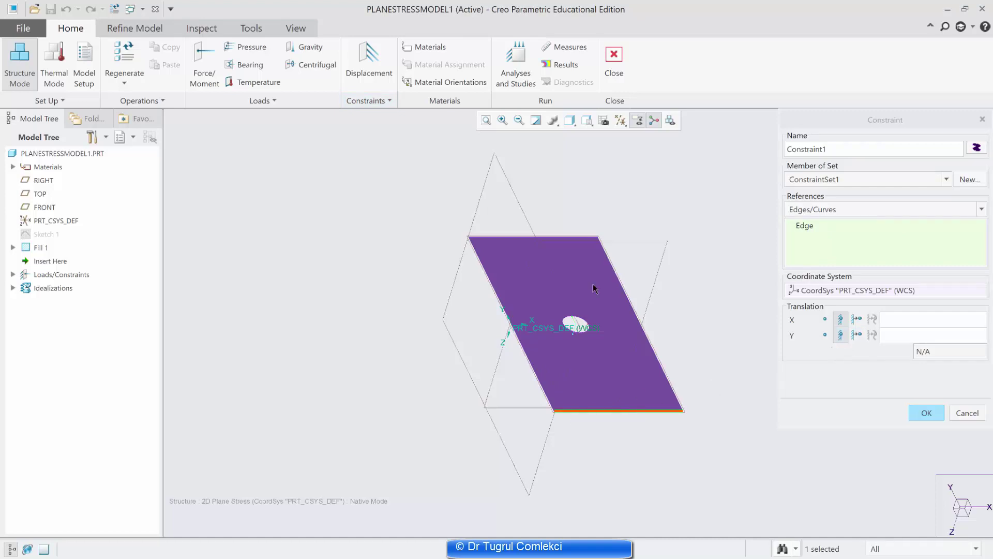
left_click(826, 321)
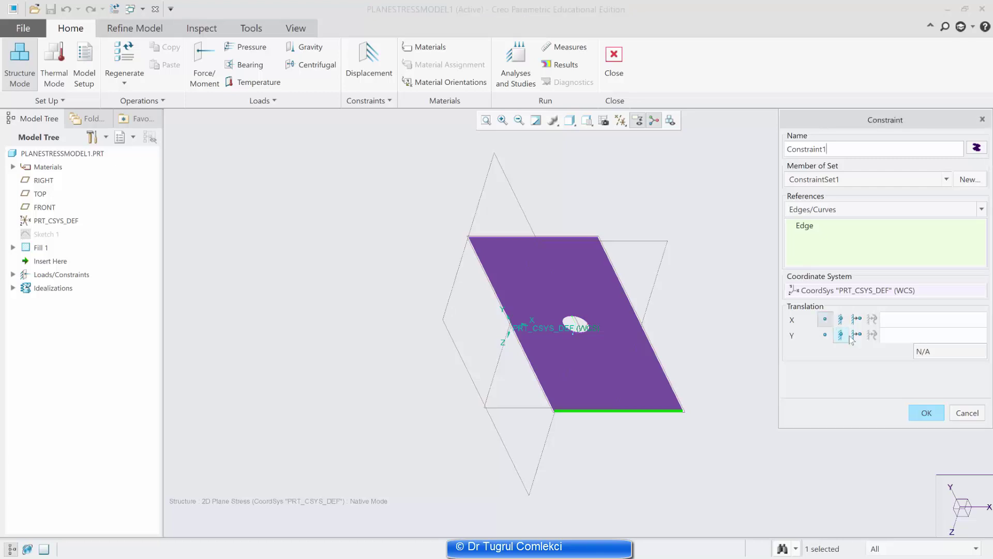
left_click(926, 412)
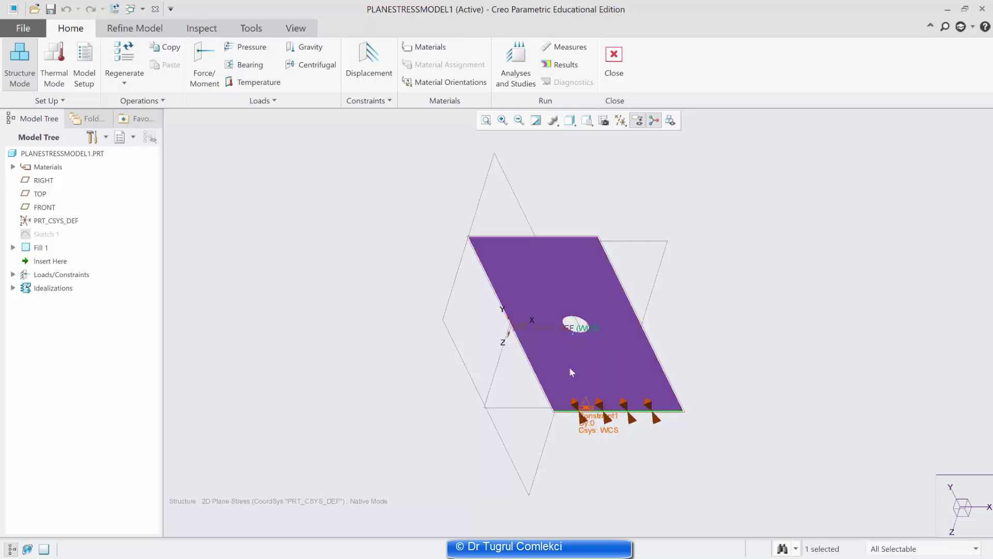
Add a point displacement constraint at the plate's lower-left corner vertex with X and Y translations fixed
left_click(355, 70)
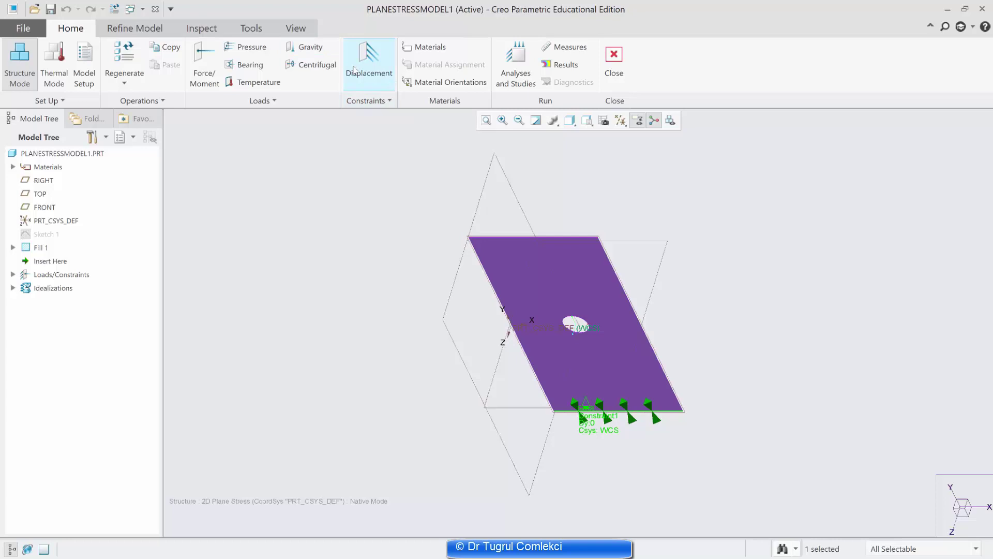
left_click(852, 209)
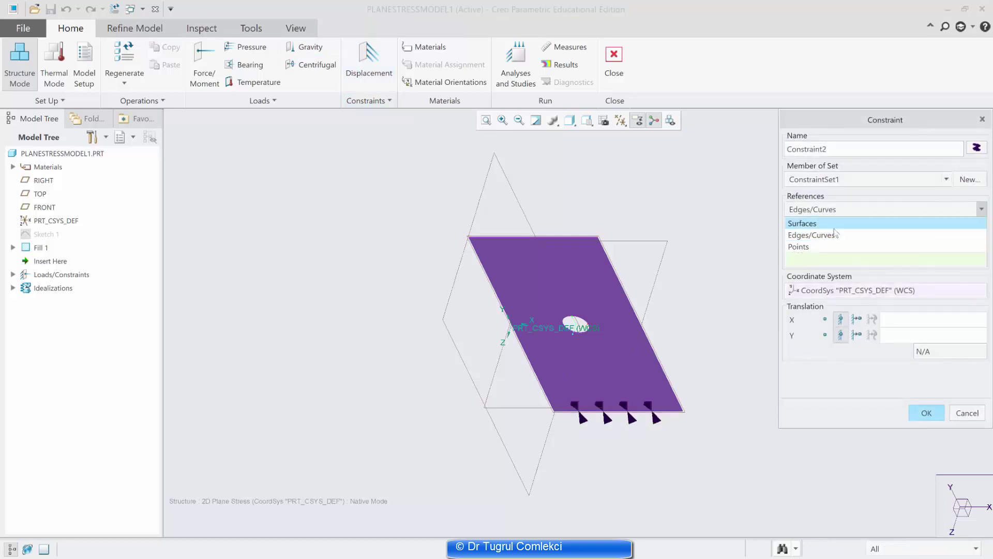
left_click(828, 246)
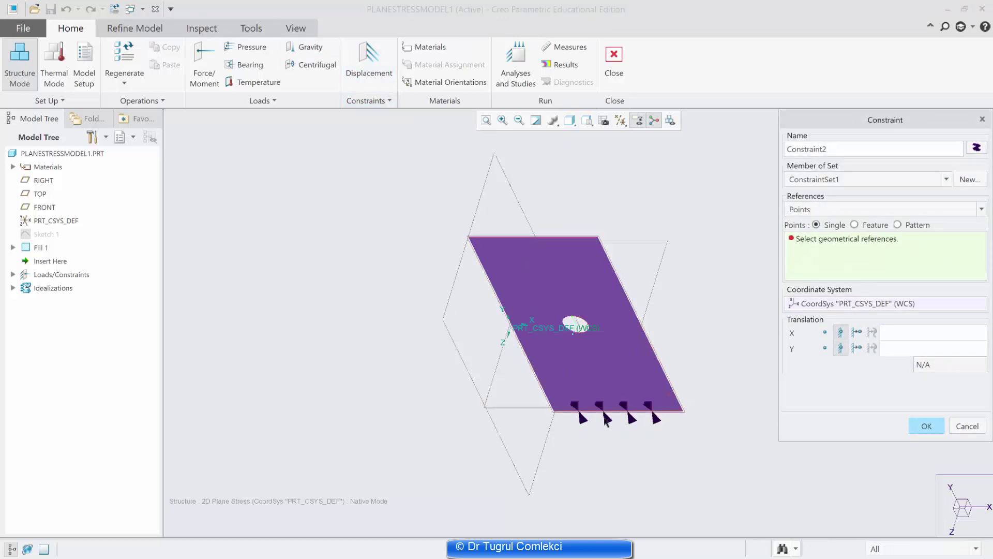
left_click(554, 412)
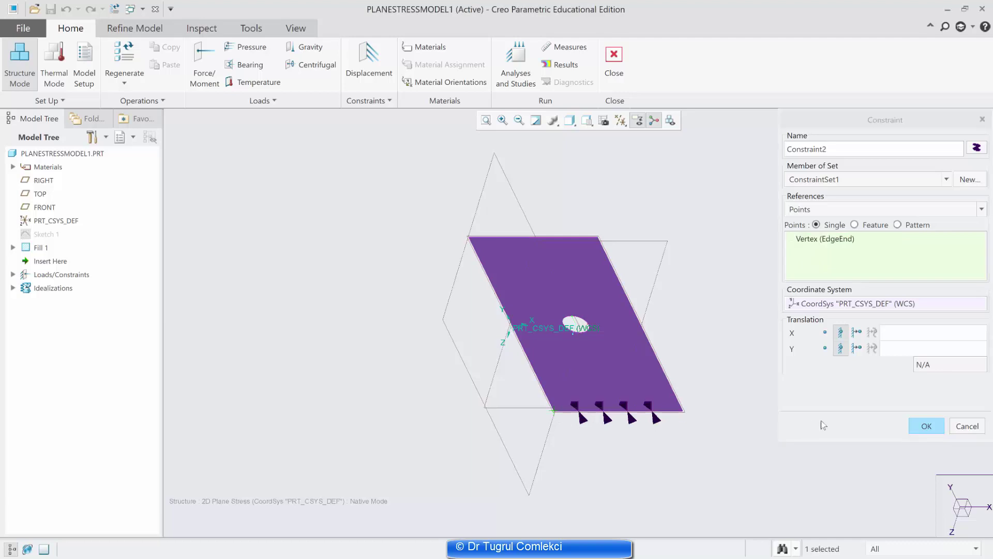
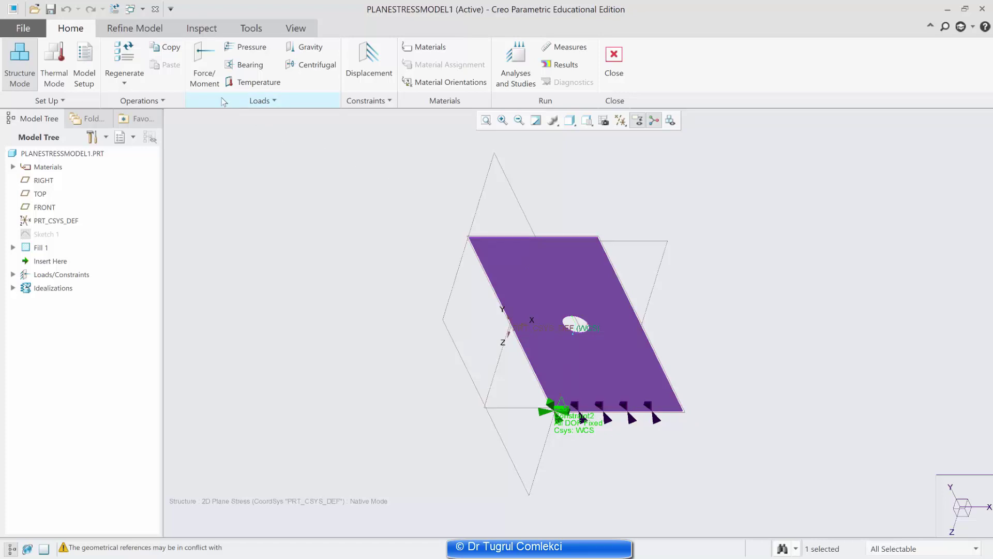
Apply a force load of 10000 N in the Y direction to the plate's upper edge, previewing it before accepting
left_click(205, 67)
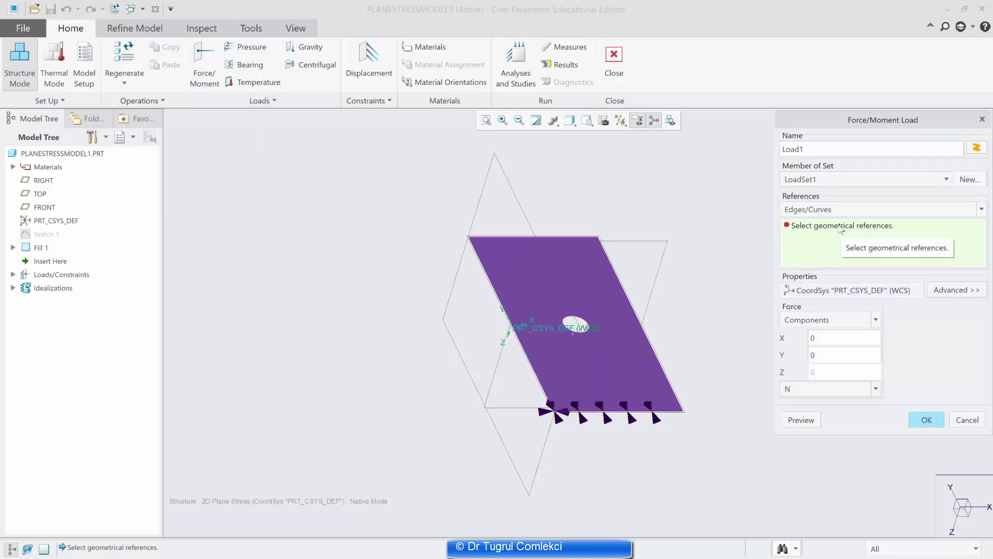
left_click(523, 237)
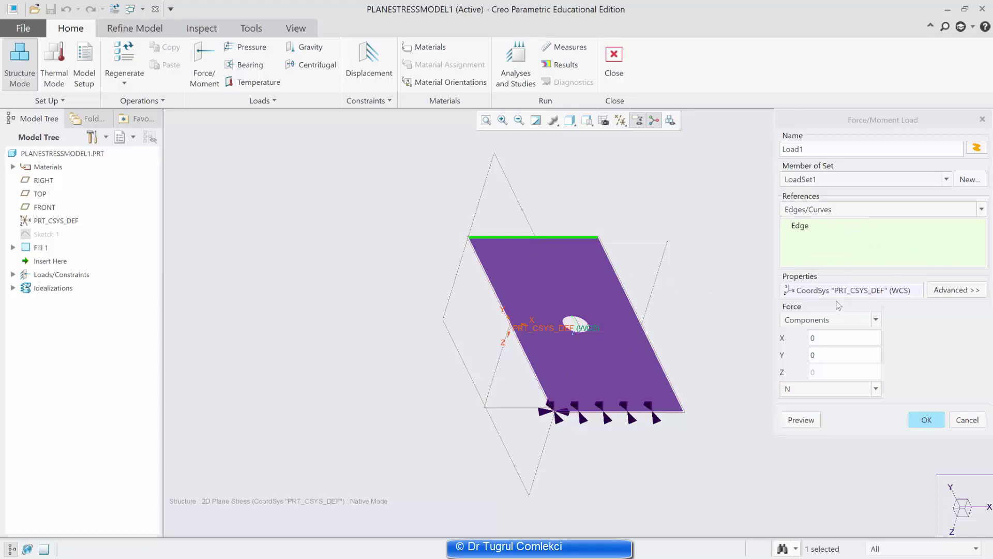
left_click(832, 355)
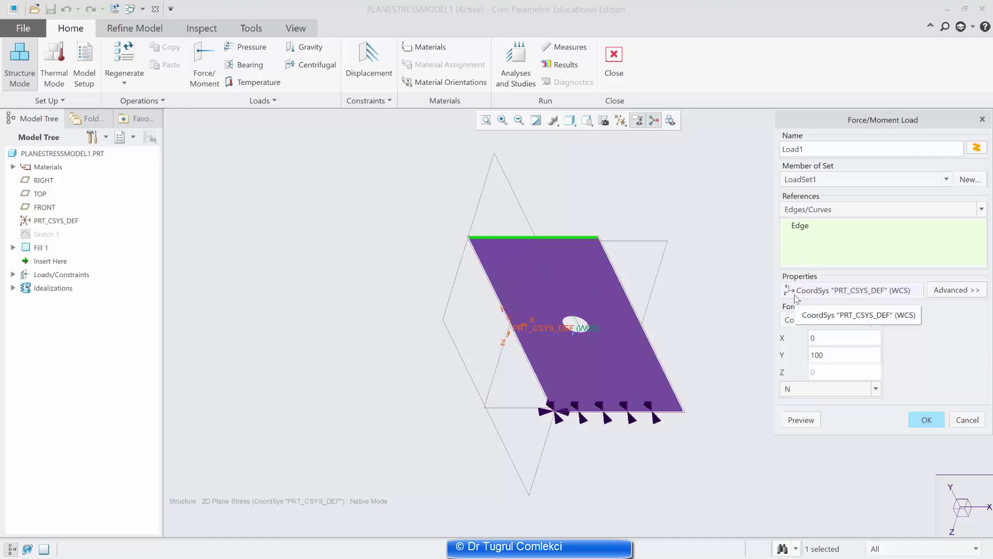
type("00")
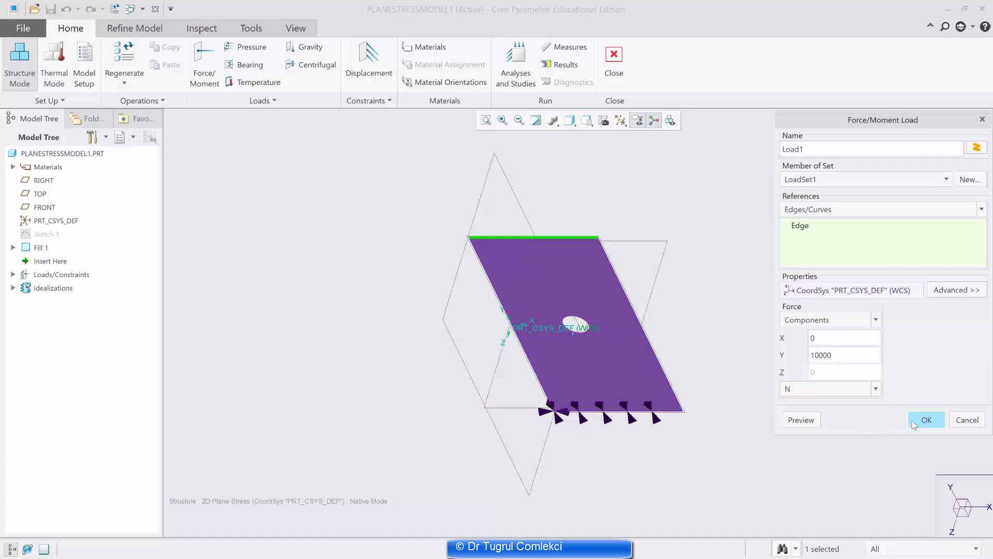
left_click(803, 420)
left_click(927, 419)
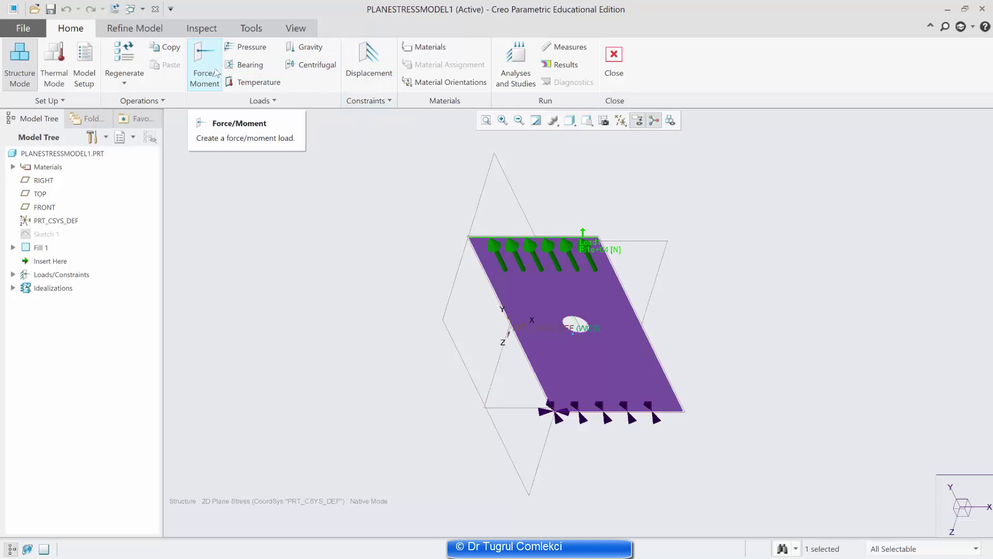
Create a static analysis named PlaneStress using ConstraintSet1 and LoadSet1 with Single-Pass Adaptive convergence
left_click(511, 77)
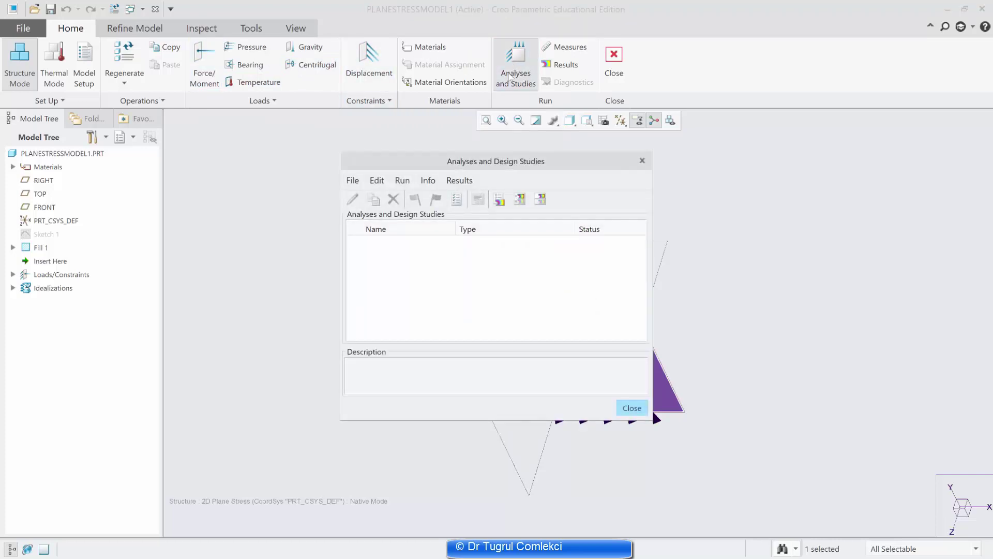
left_click(350, 180)
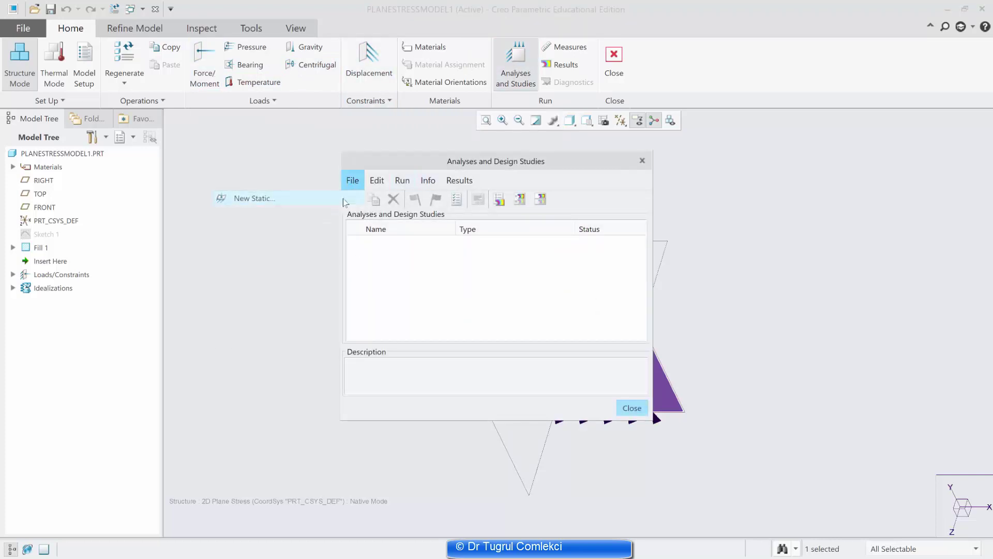
left_click(345, 200)
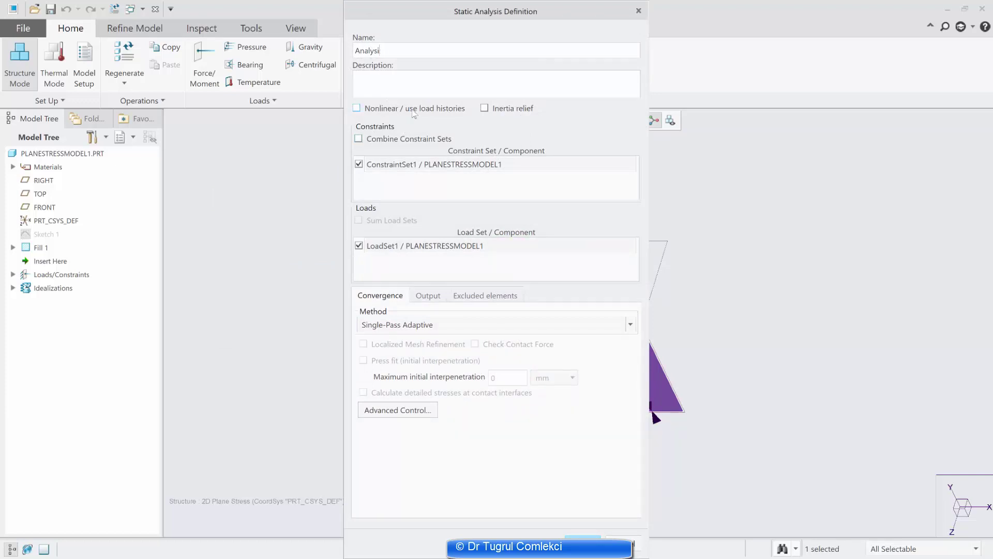
key("BackSpace")
key("BackSpace")
key("BackSpace")
key("BackSpace")
key("BackSpace")
key("BackSpace")
key("BackSpace")
type("Plan")
left_click(582, 538)
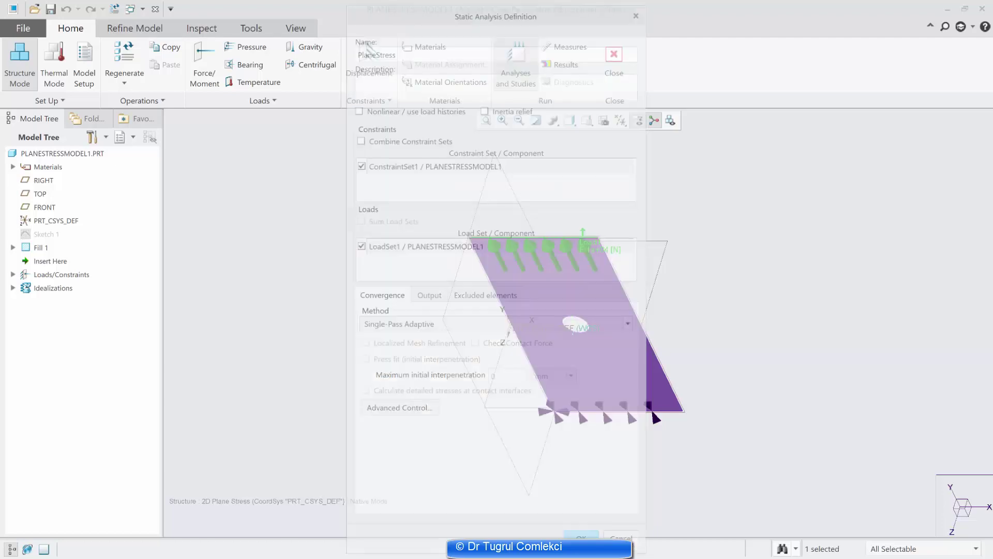
Run the PlaneStress analysis with interactive diagnostics, deleting the existing output files, and dismiss the run status after completion
left_click(414, 199)
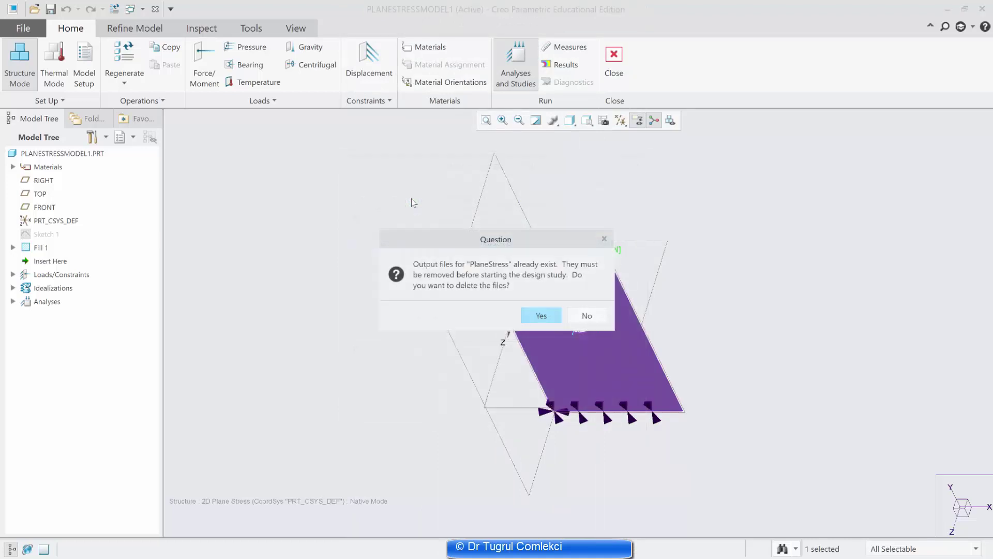
left_click(543, 316)
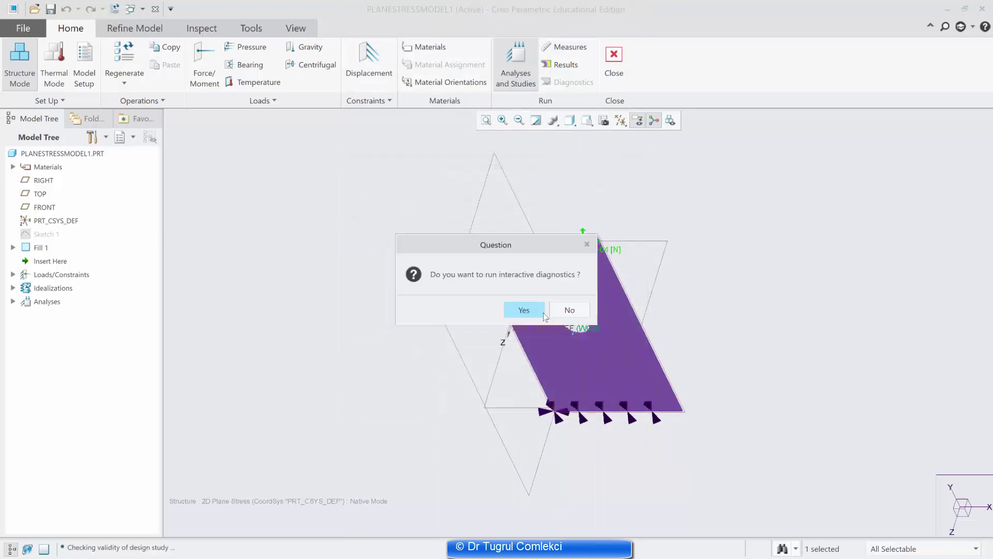
left_click(525, 311)
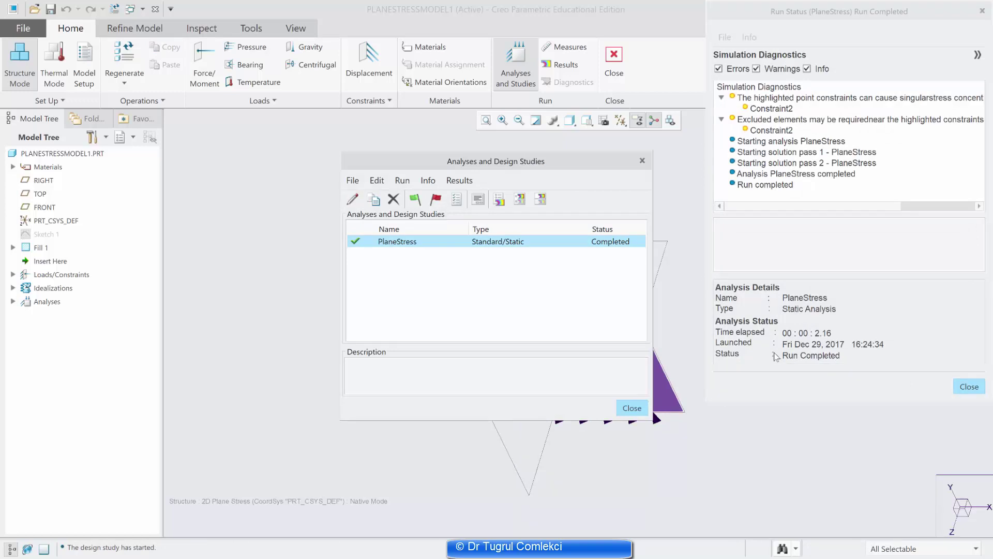
left_click(971, 387)
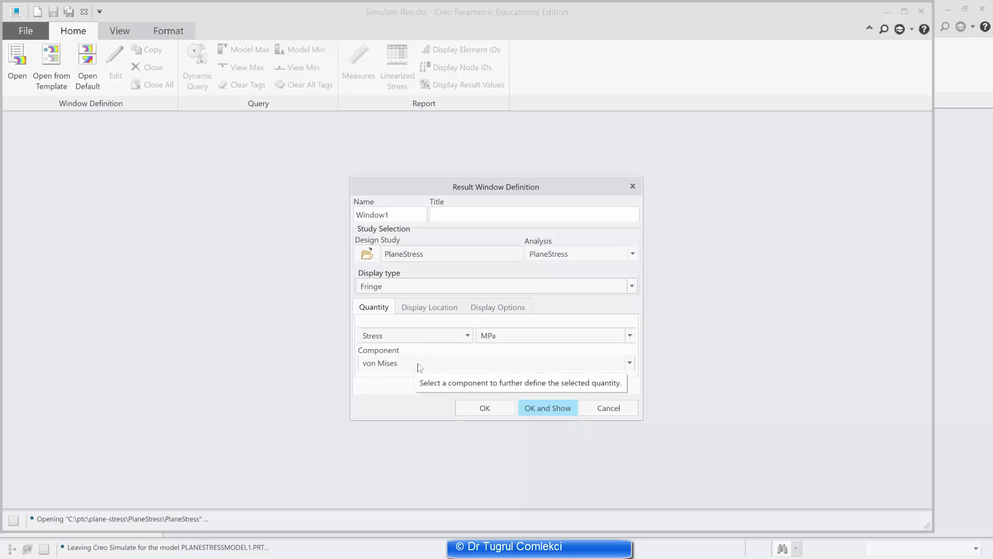
Show the PlaneStress results as a fringe plot of von Mises stress in MPa
left_click(547, 413)
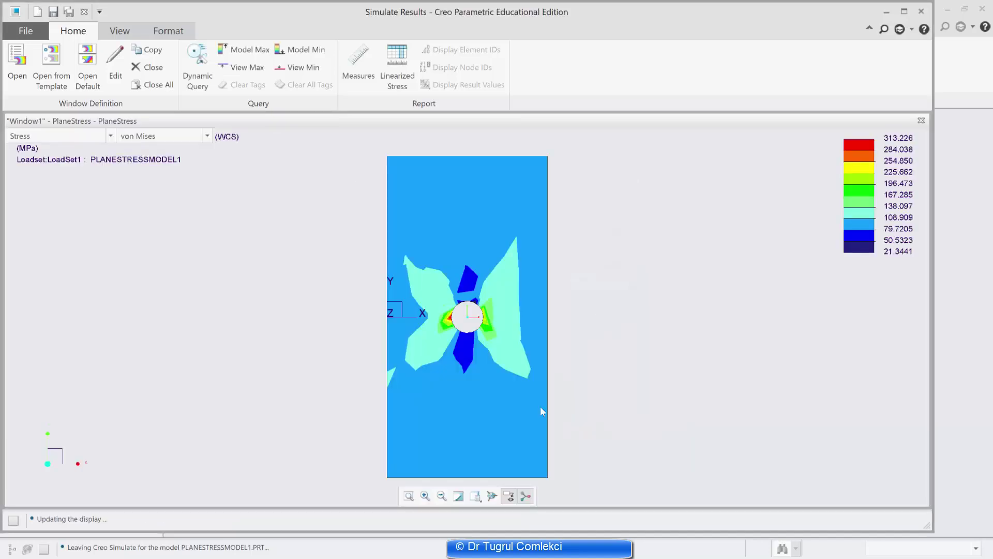